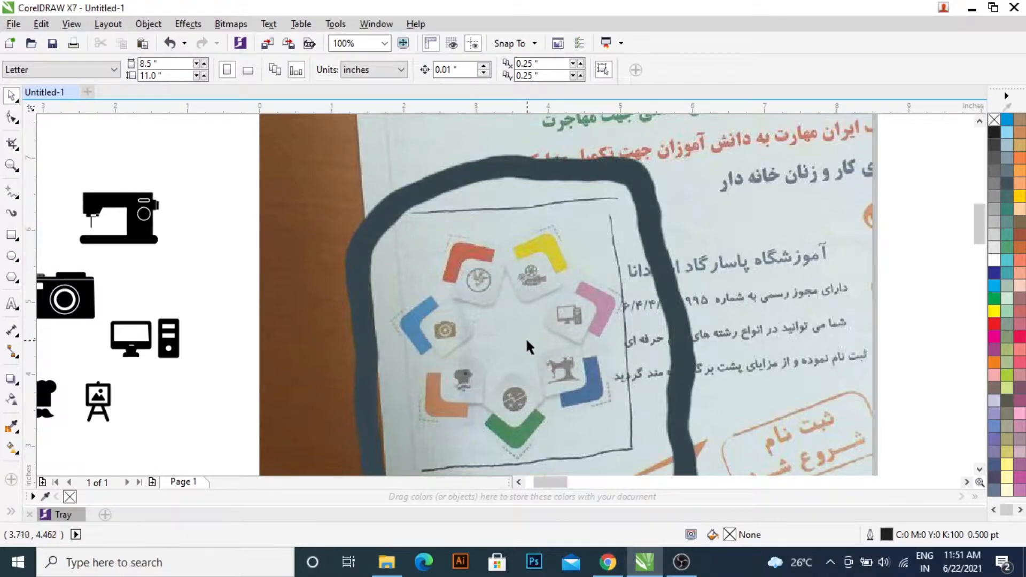
Step: Draw a square about 0.83 inches wide over the flyer's upper emblem tiles and rotate it to 315°
{"action": "scroll", "coordinate": [526, 340], "scroll_direction": "down", "scroll_amount": 1}
{"action": "scroll", "coordinate": [526, 337], "scroll_direction": "left", "scroll_amount": 3}
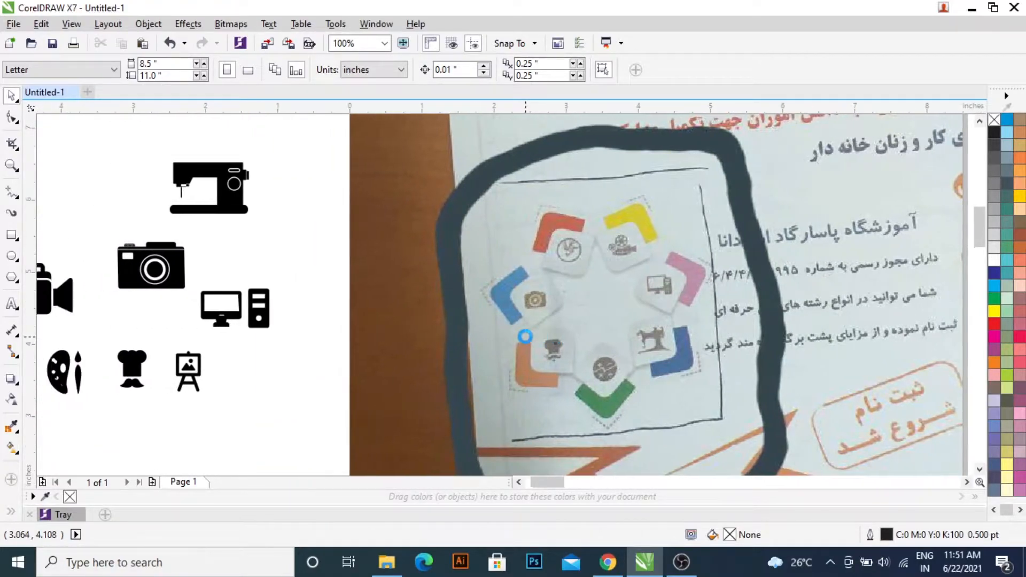
{"action": "left_click", "coordinate": [12, 235]}
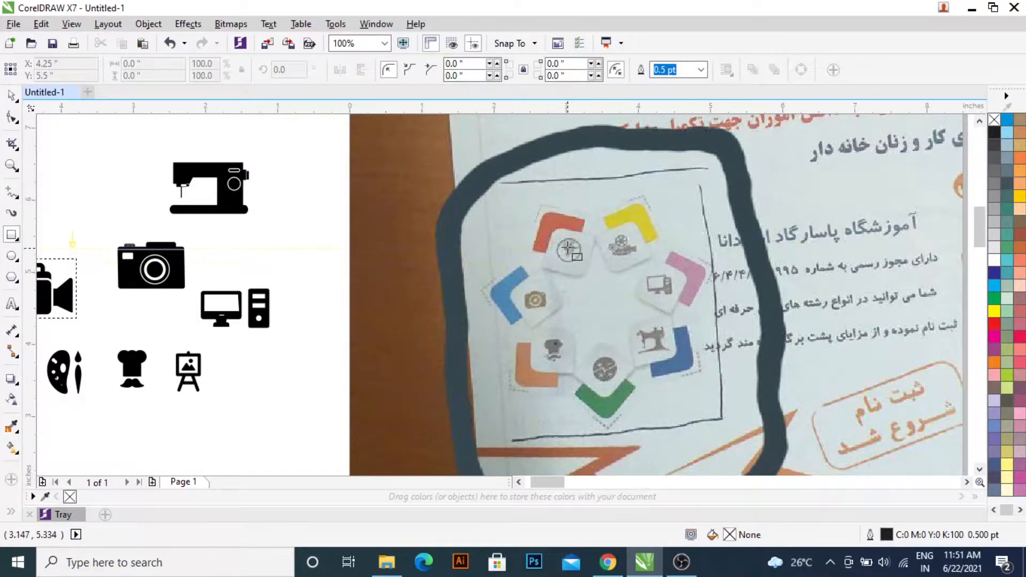
{"action": "left_click_drag", "start_coordinate": [549, 227], "coordinate": [601, 273]}
{"action": "key", "text": "space"}
{"action": "scroll", "coordinate": [611, 255], "scroll_direction": "up", "scroll_amount": 1}
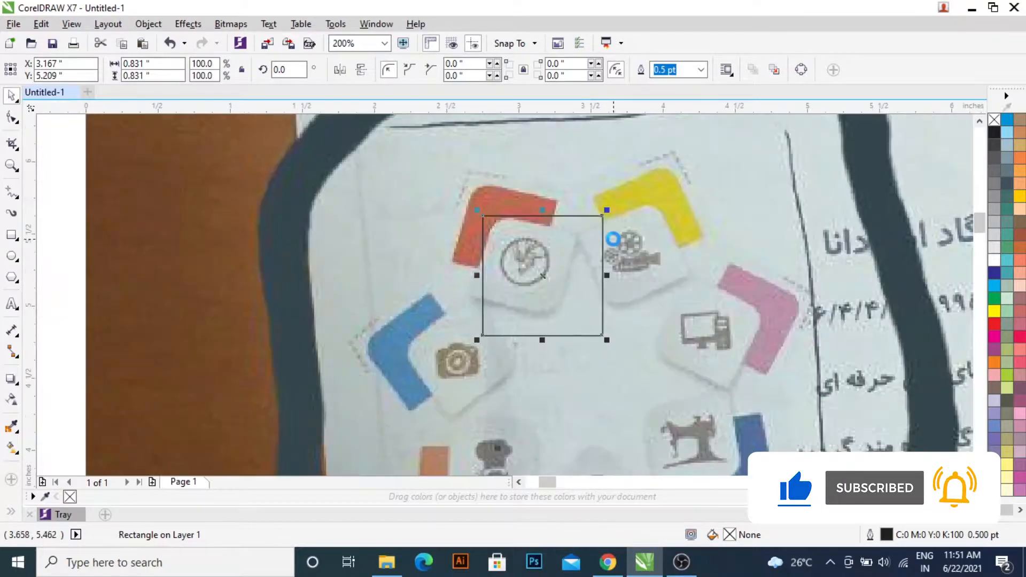
{"action": "left_click", "coordinate": [545, 275]}
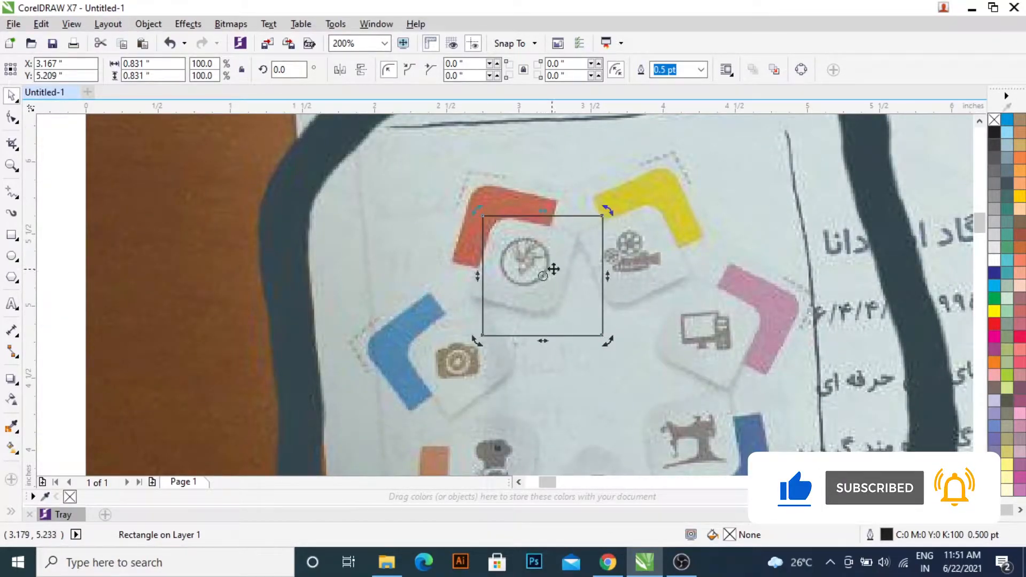
{"action": "left_click_drag", "start_coordinate": [611, 213], "coordinate": [625, 278]}
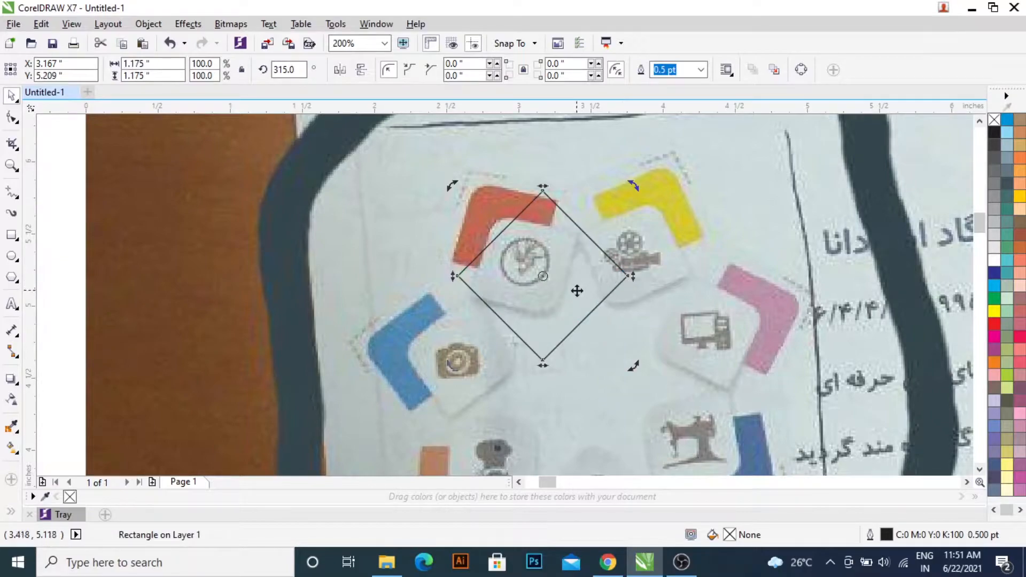
Step: Round the diamond's upper and lower corners to a radius of about 0.116 inches, keeping the side corners sharp
{"action": "key", "text": "F6"}
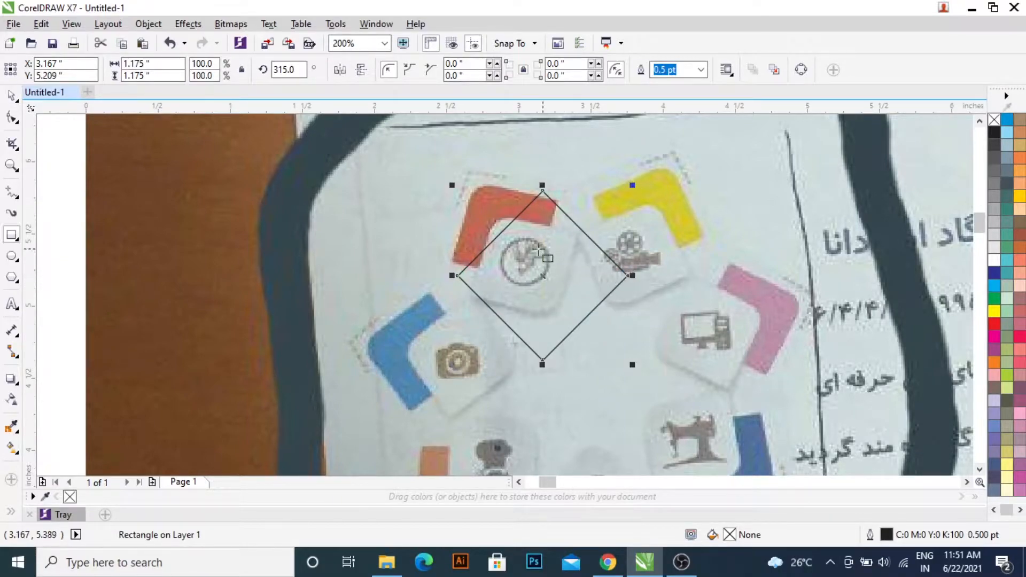
{"action": "left_click", "coordinate": [11, 115]}
{"action": "left_click_drag", "start_coordinate": [543, 193], "coordinate": [580, 321]}
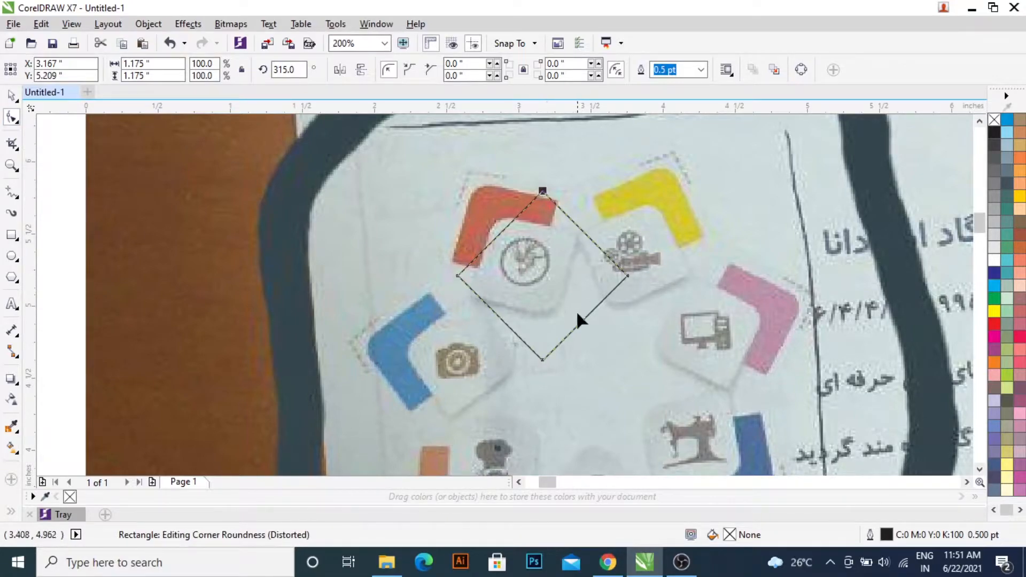
{"action": "left_click", "coordinate": [543, 358]}
{"action": "left_click_drag", "start_coordinate": [541, 361], "coordinate": [562, 347]}
{"action": "key", "text": "ctrl+z"}
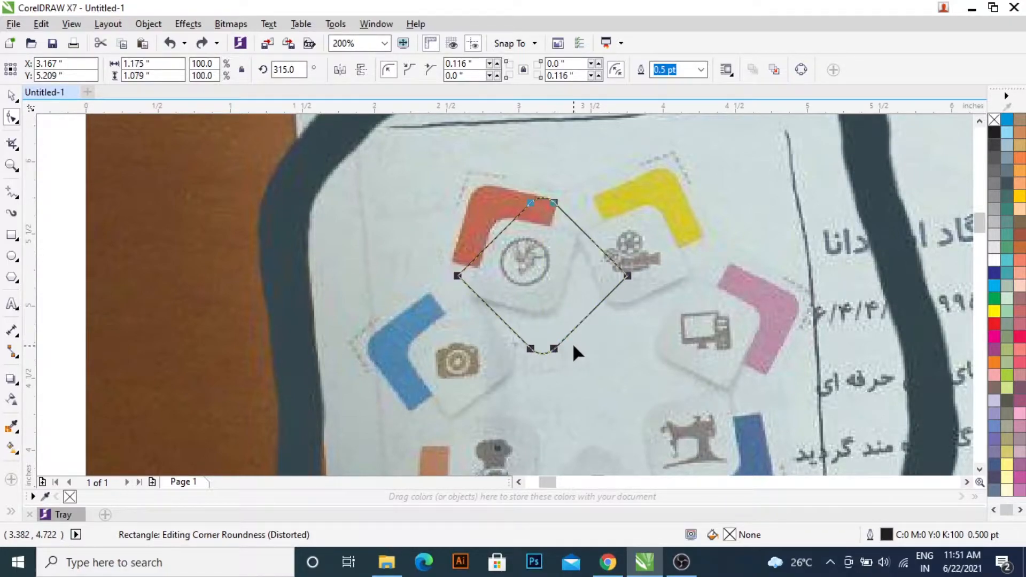
{"action": "key", "text": "space"}
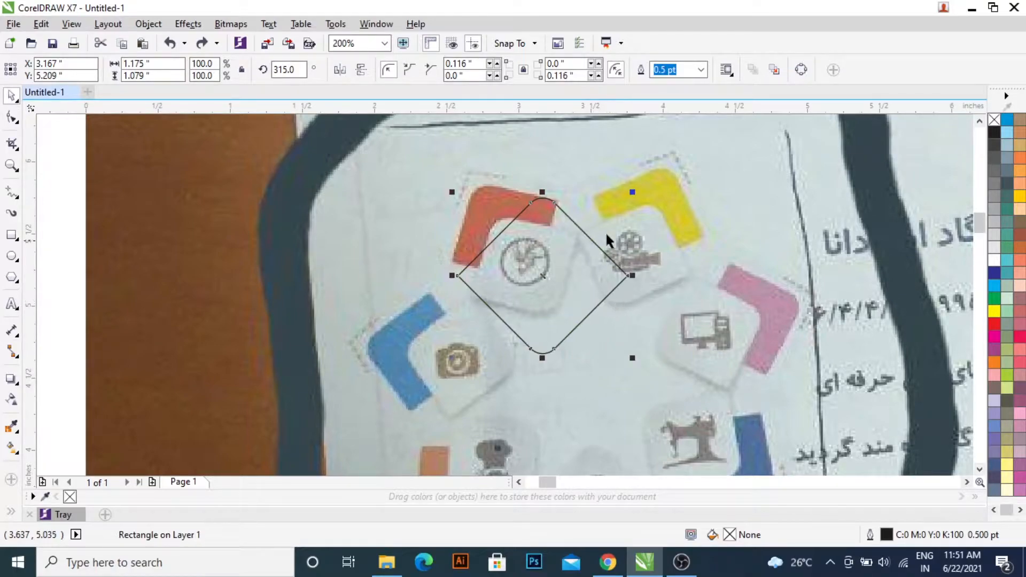
Step: Duplicate the rounded diamond twice along its vertical axis, one copy centred about Y 4.943 inches and one about Y 5.38 inches
{"action": "left_click_drag", "start_coordinate": [540, 236], "coordinate": [549, 272]}
{"action": "right_click", "coordinate": [549, 273]}
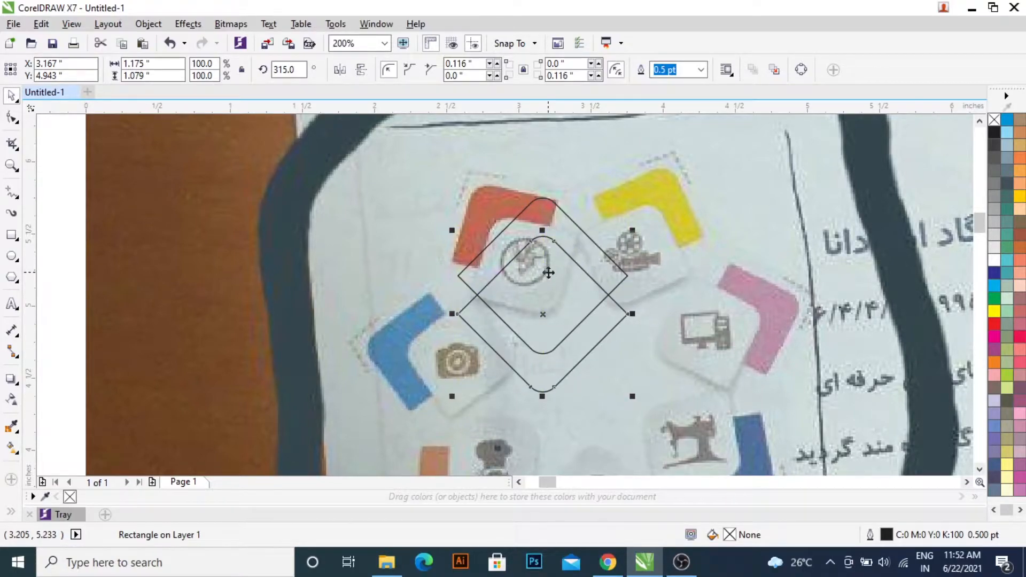
{"action": "left_click", "coordinate": [563, 225]}
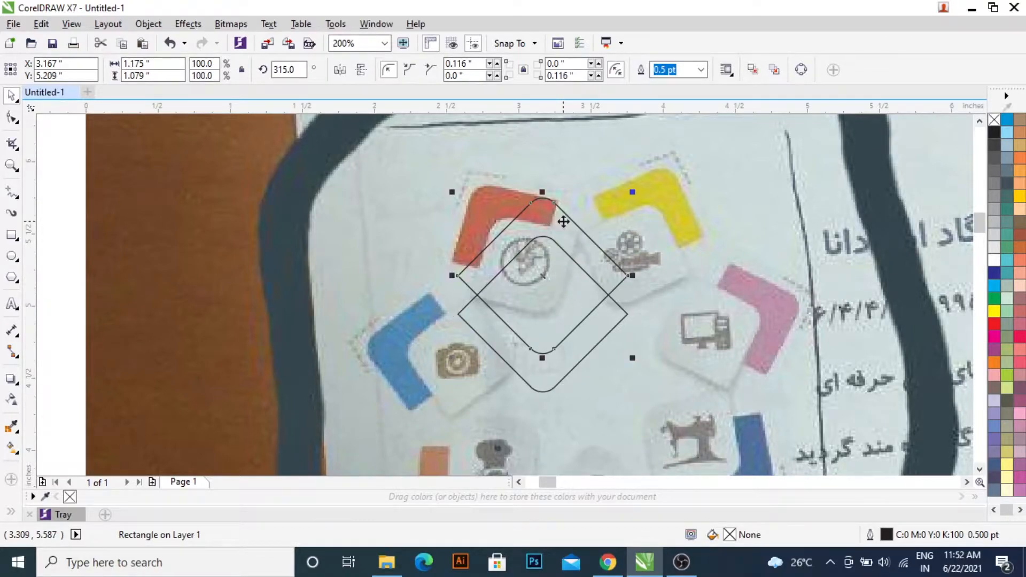
{"action": "left_click", "coordinate": [564, 295]}
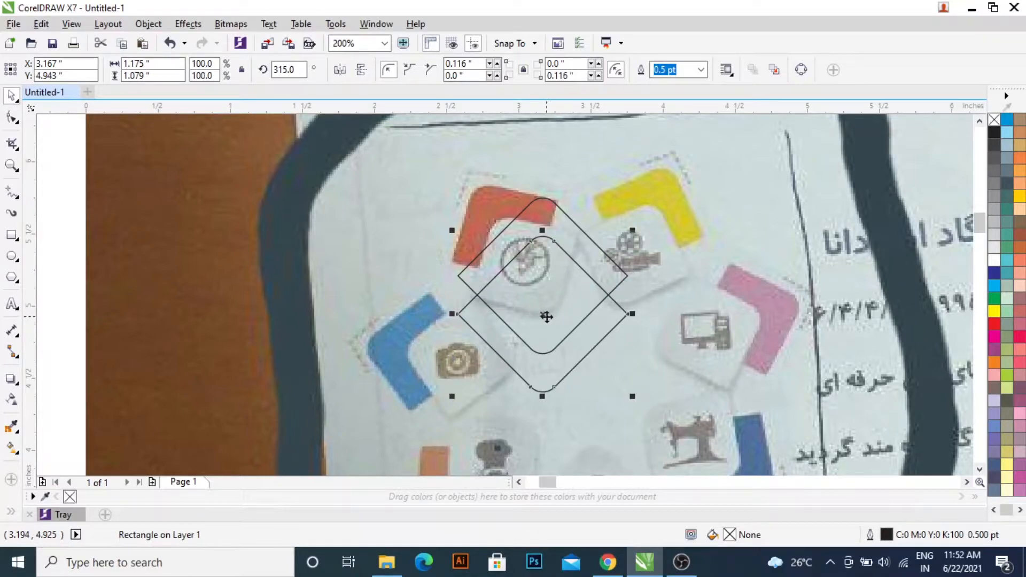
{"action": "left_click_drag", "start_coordinate": [547, 317], "coordinate": [543, 256]}
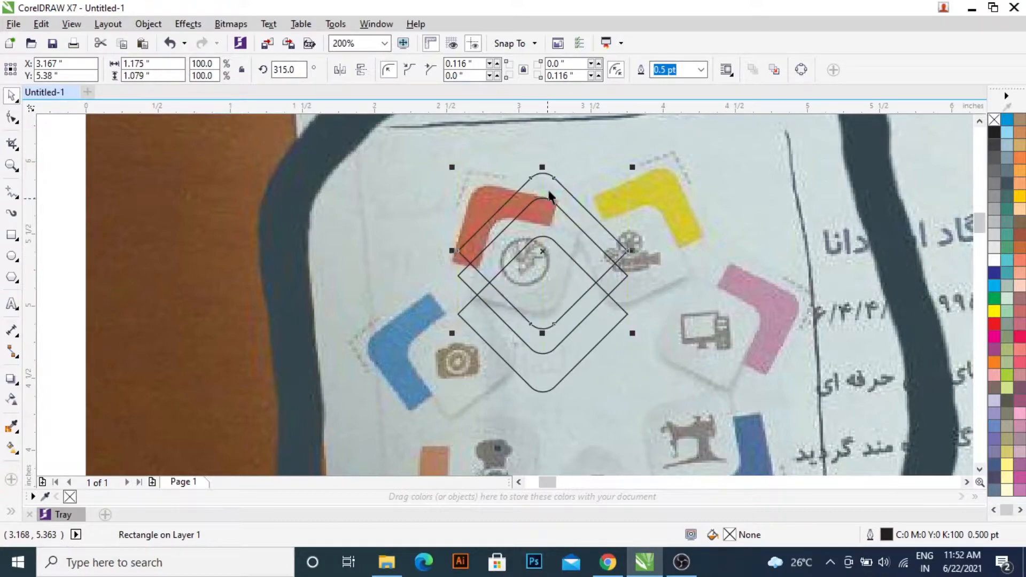
Step: Remove the corner rounding from the uppermost diamond and convert it to curves
{"action": "left_click", "coordinate": [11, 118]}
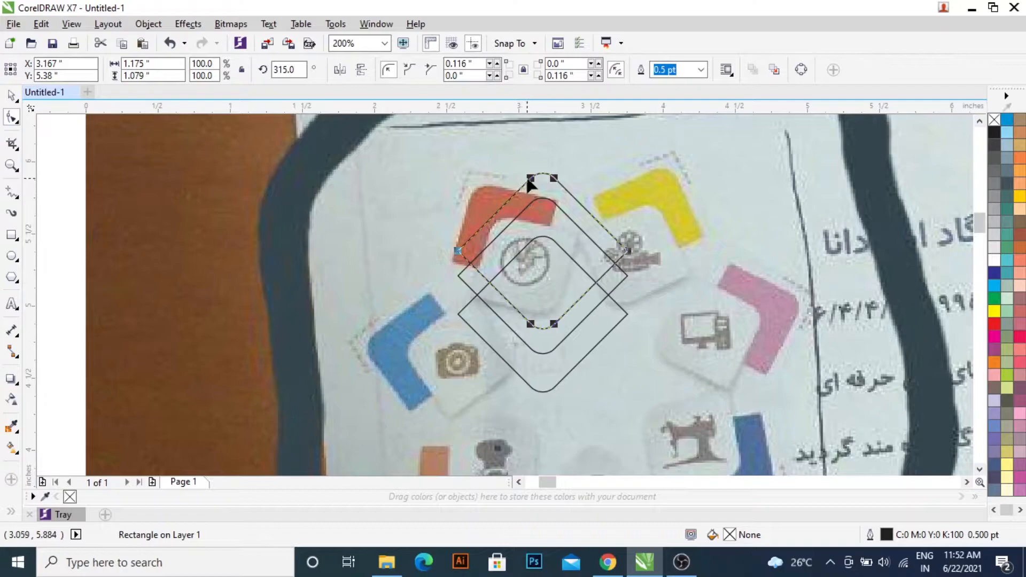
{"action": "left_click_drag", "start_coordinate": [531, 179], "coordinate": [540, 211]}
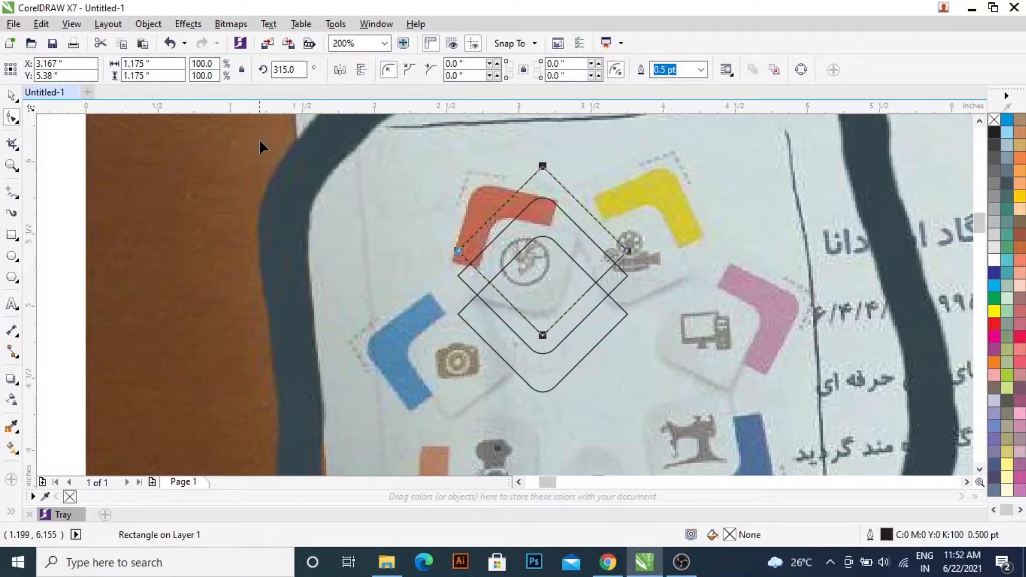
{"action": "key", "text": "ctrl+q"}
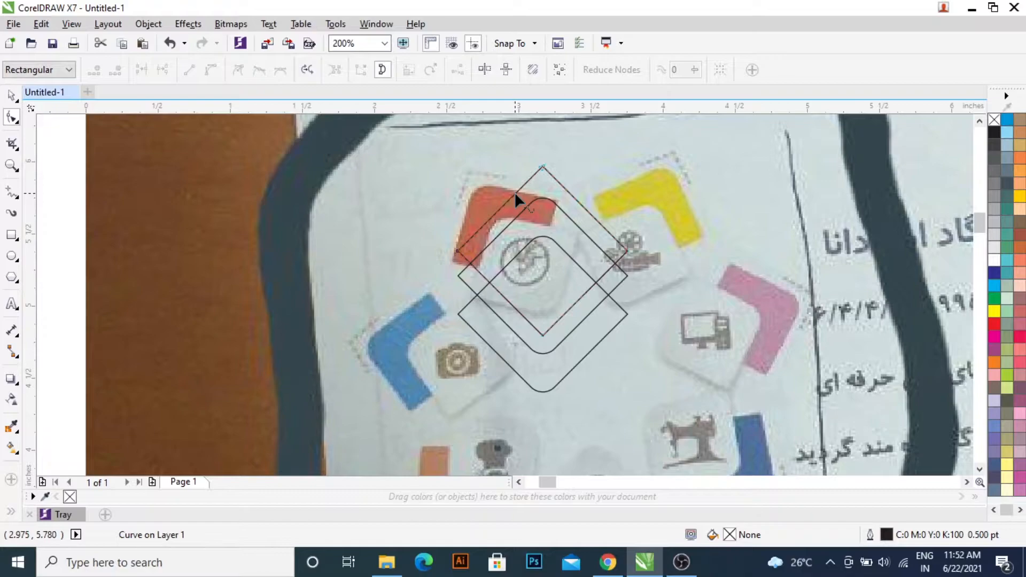
Step: Add a node on each upper edge of the uppermost diamond near its apex and break the curve at both nodes
{"action": "double_click", "coordinate": [515, 191]}
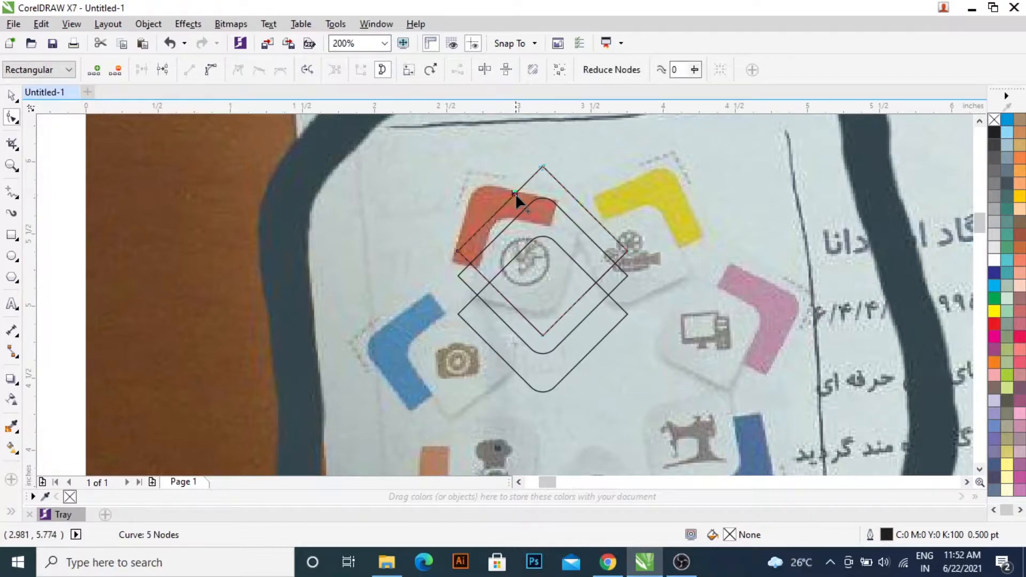
{"action": "double_click", "coordinate": [571, 195]}
{"action": "left_click", "coordinate": [515, 192]}
{"action": "left_click", "coordinate": [166, 70]}
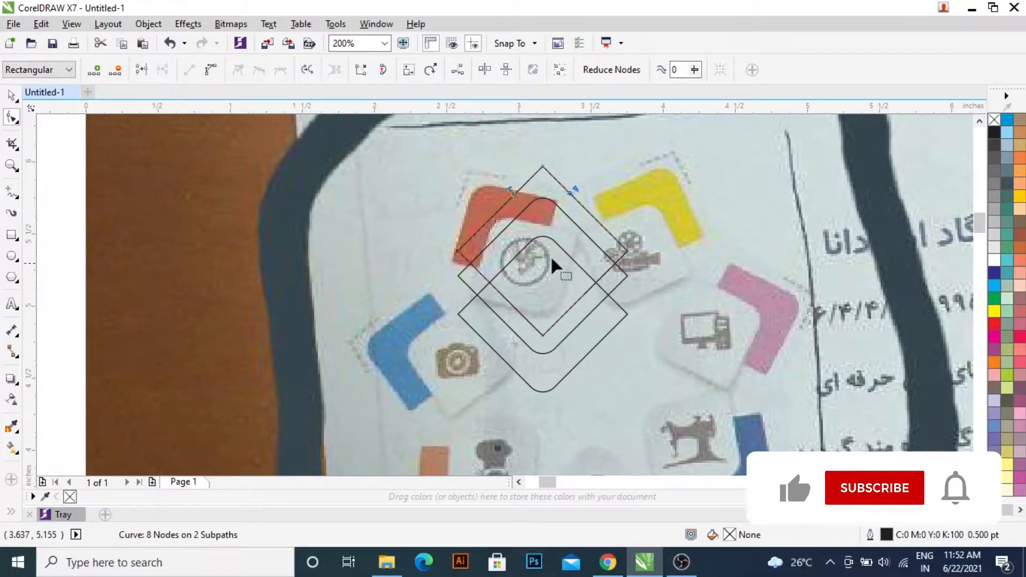
Step: Break the cut diamond apart and delete its large lower section, keeping only the small peak
{"action": "key", "text": "space"}
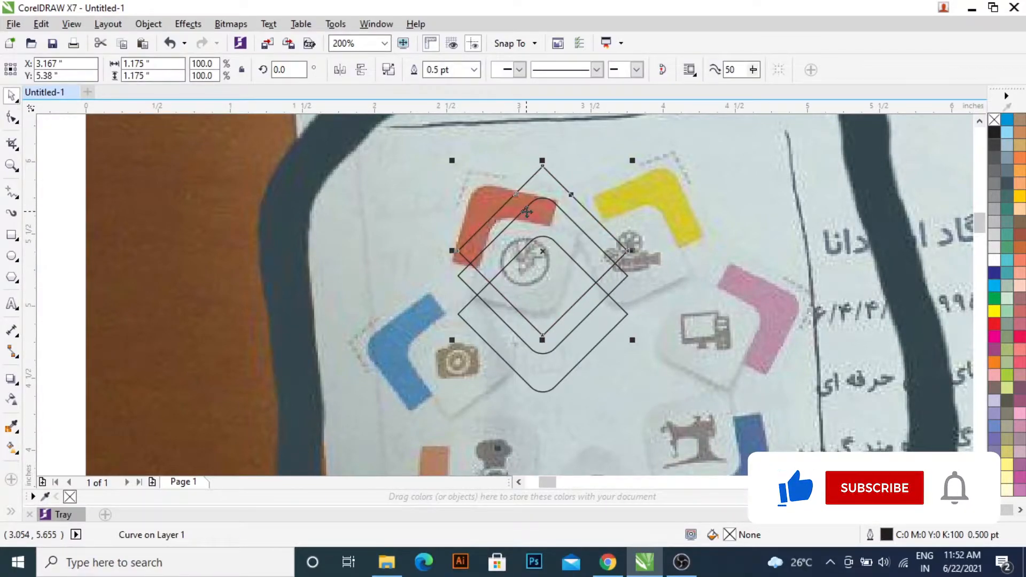
{"action": "left_click", "coordinate": [388, 69]}
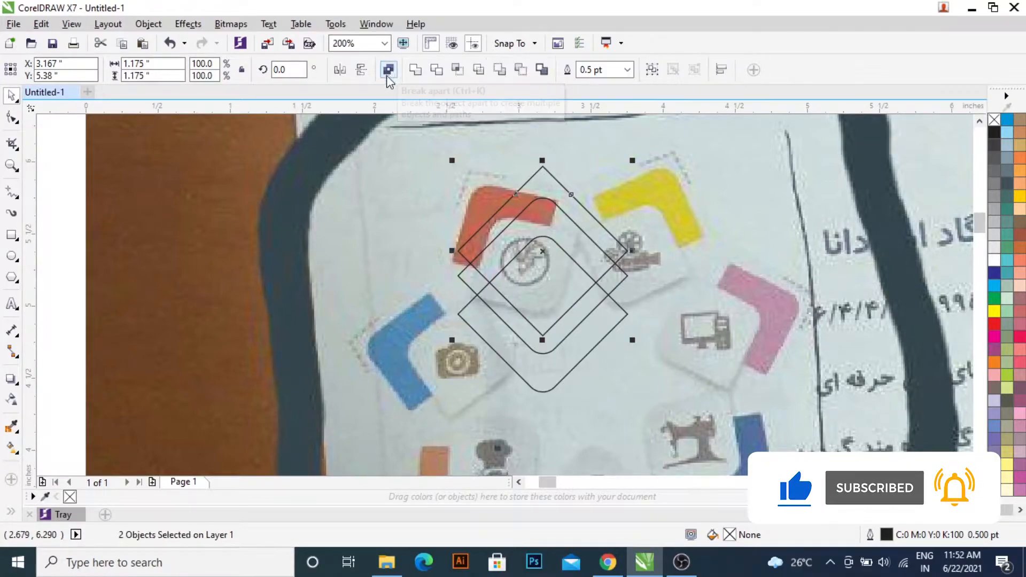
{"action": "left_click", "coordinate": [551, 172]}
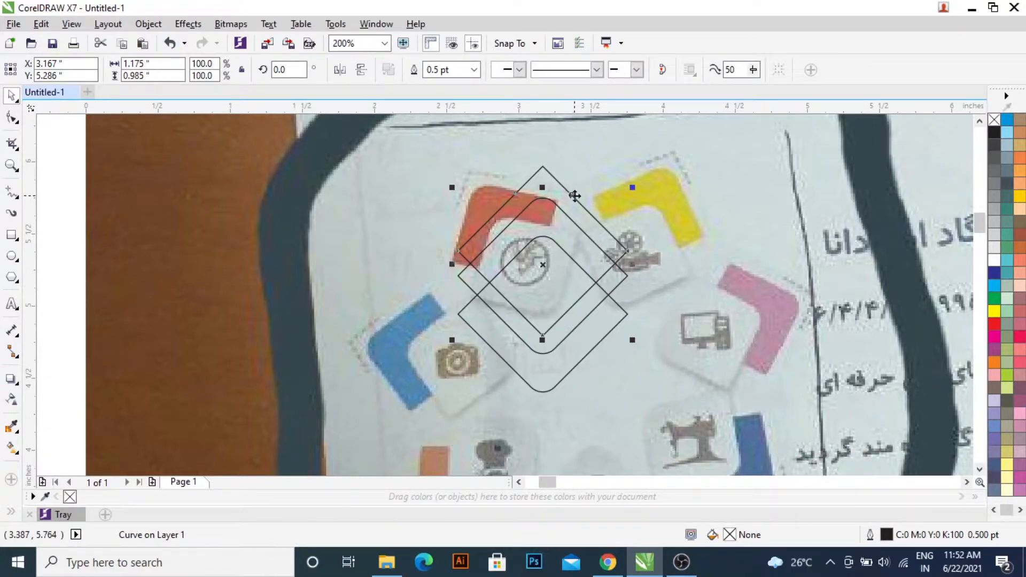
{"action": "key", "text": "Escape"}
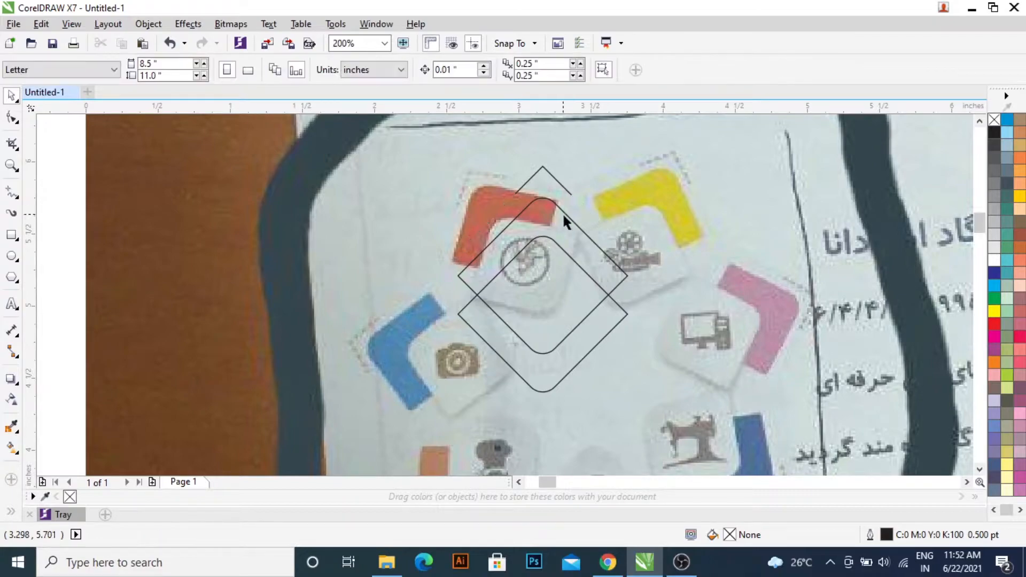
Step: Move the small peak-shaped line 0.03 inches down toward the rounded diamond
{"action": "left_click", "coordinate": [553, 175]}
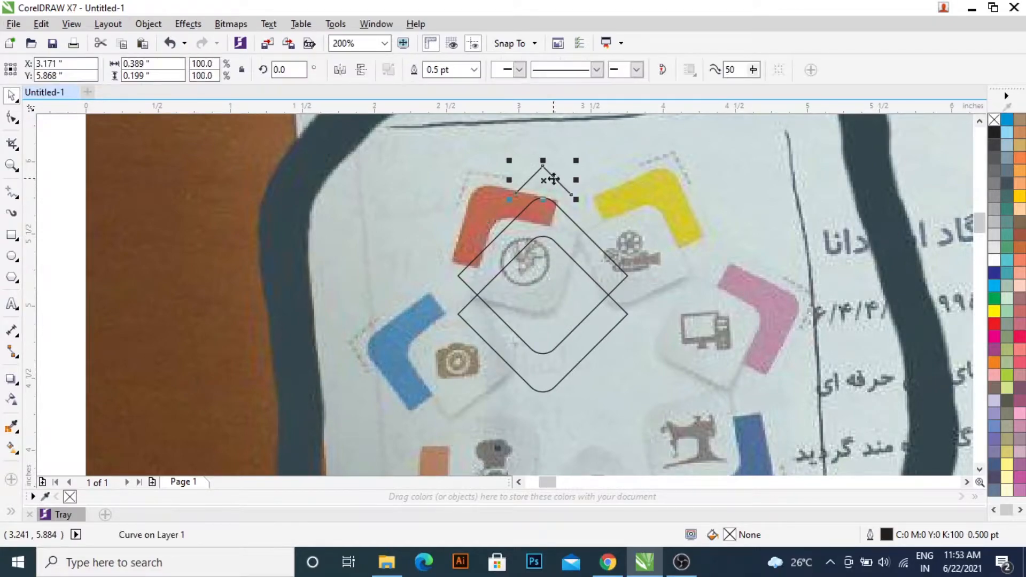
{"action": "left_click", "coordinate": [11, 117]}
{"action": "scroll", "coordinate": [566, 170], "scroll_direction": "up", "scroll_amount": 1}
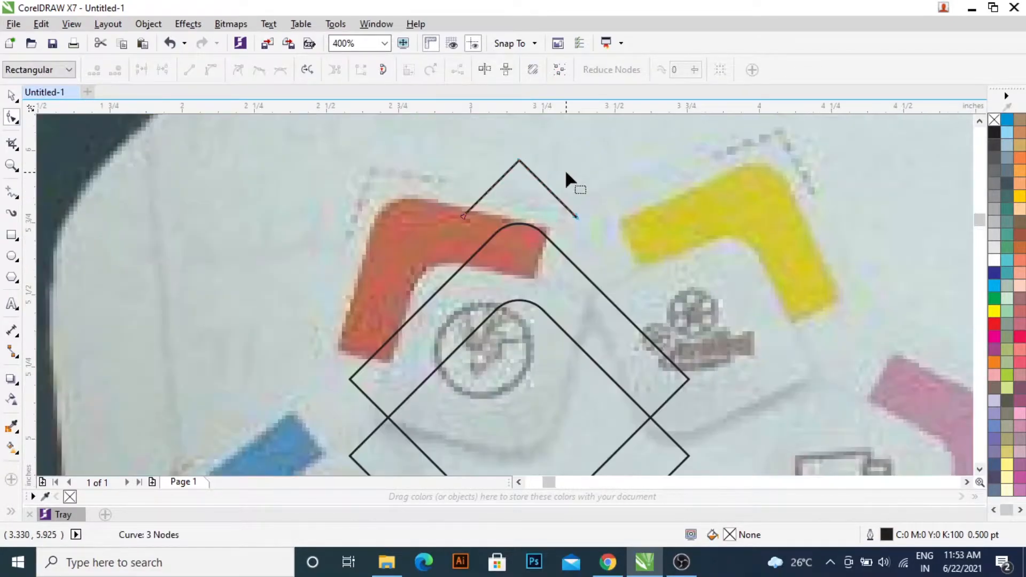
{"action": "key", "text": "space"}
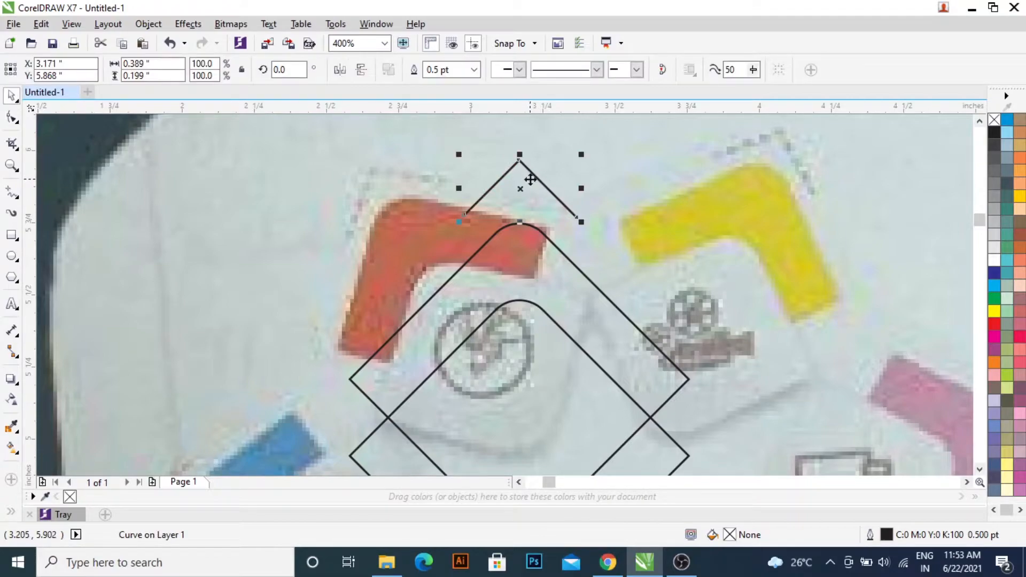
{"action": "key", "text": "Down"}
{"action": "key", "text": "Down"}
{"action": "key", "text": "Down"}
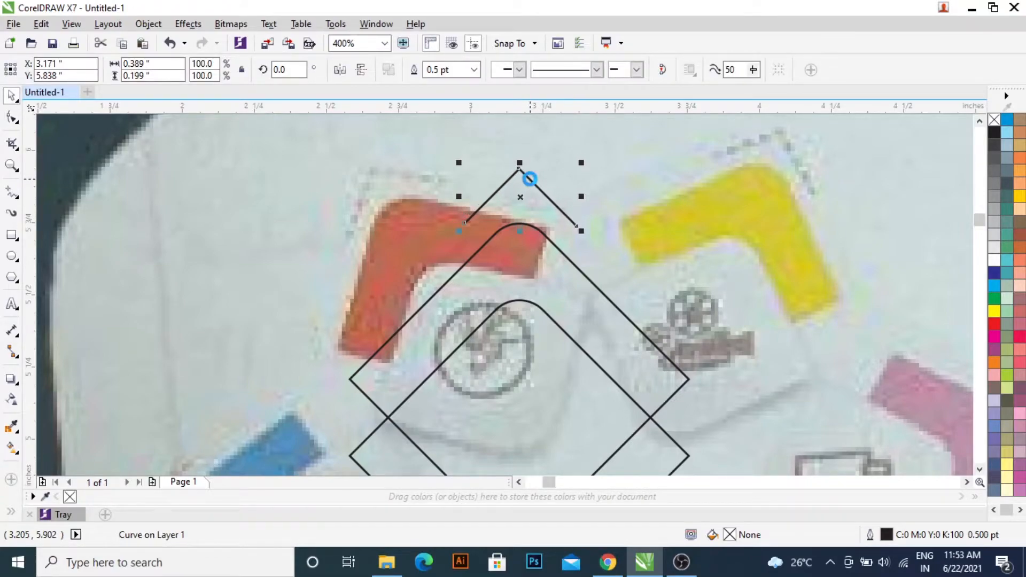
Step: Shift the left end node of the peak line 0.02 inches outward, keeping the apex in its original place
{"action": "key", "text": "space"}
{"action": "left_click_drag", "start_coordinate": [402, 133], "coordinate": [525, 243]}
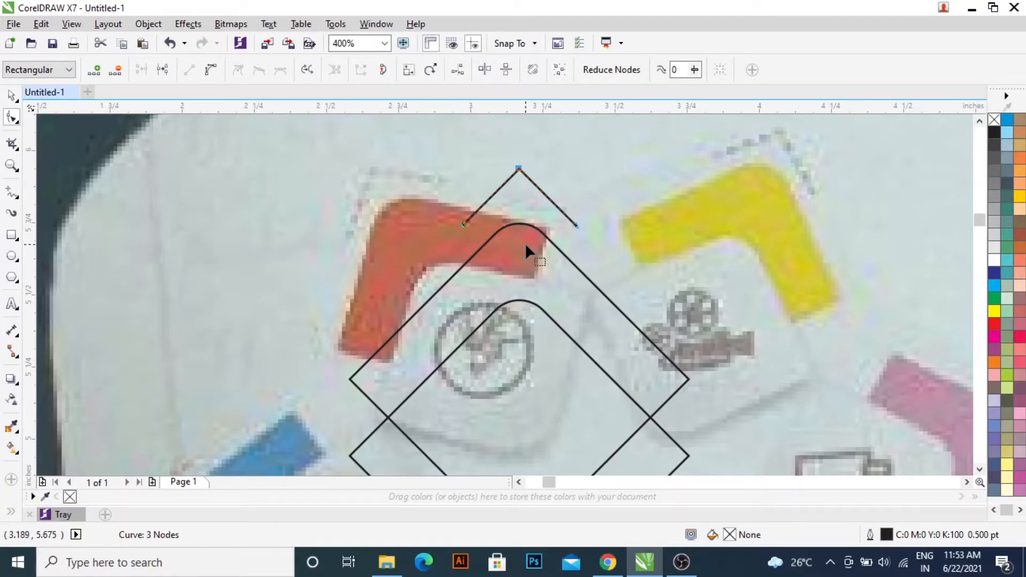
{"action": "key", "text": "Left"}
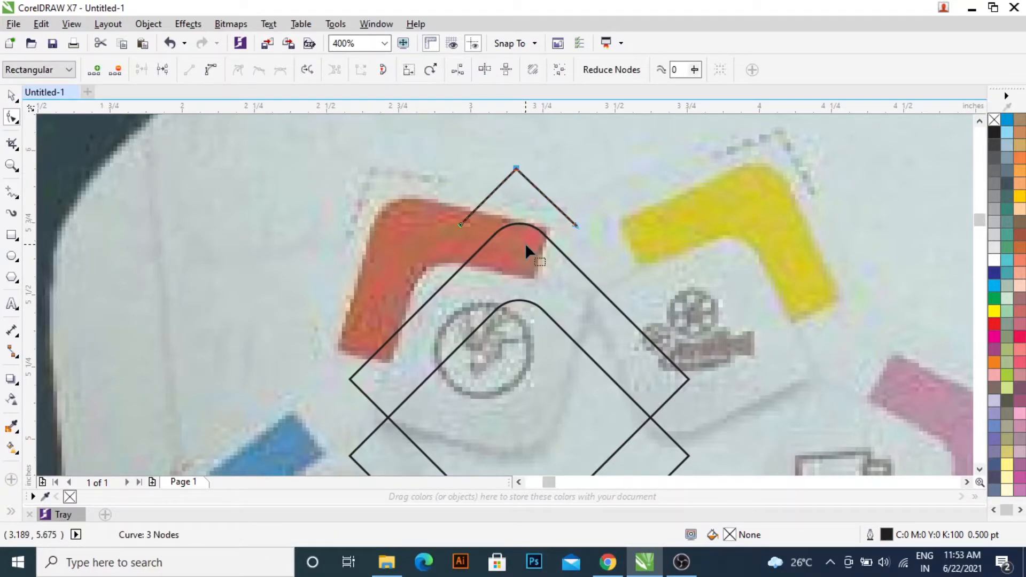
{"action": "key", "text": "Left"}
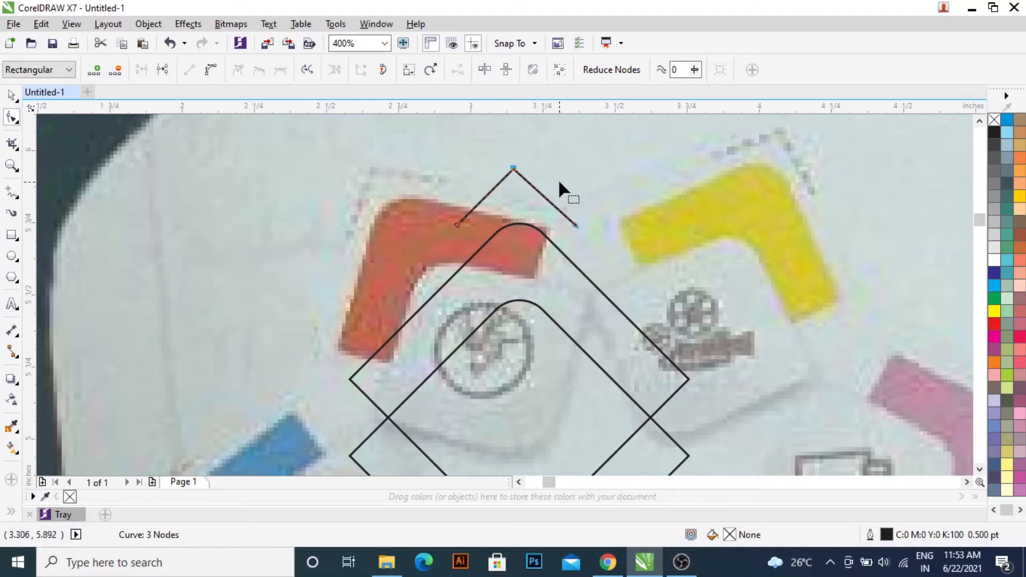
{"action": "key", "text": "Right"}
{"action": "key", "text": "Right"}
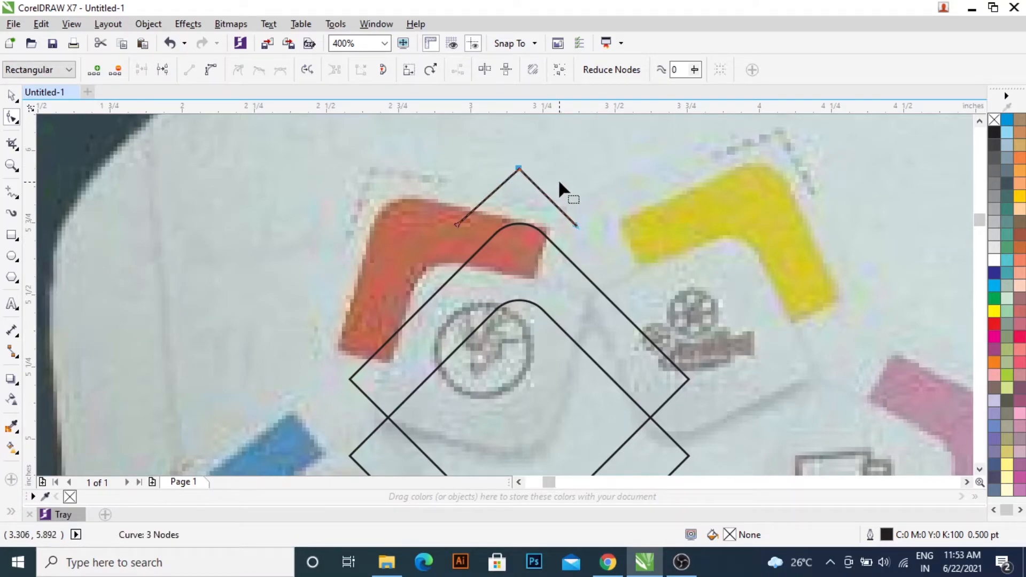
{"action": "key", "text": "space"}
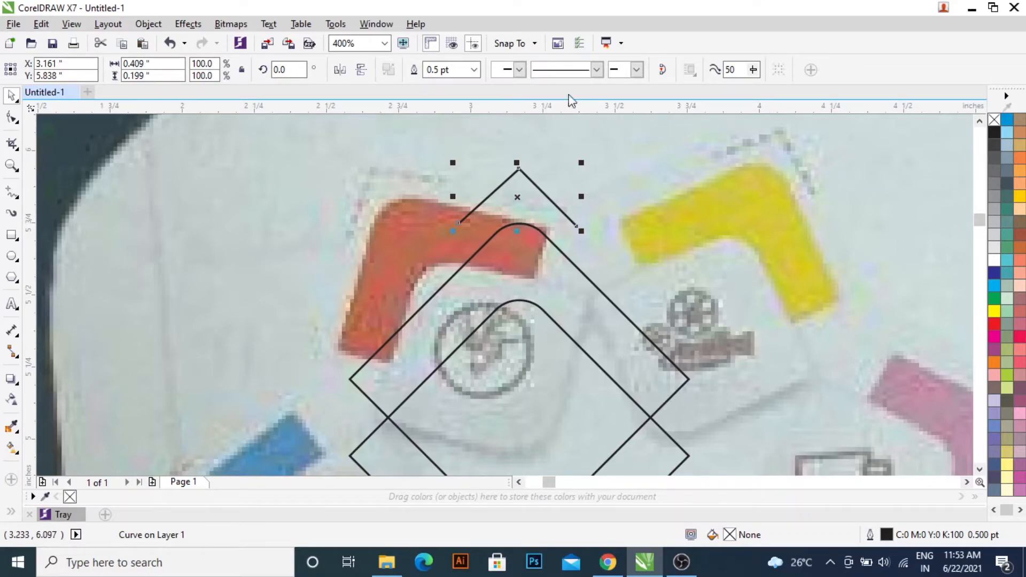
Step: Try to apply a long-dash line style to the small peak line
{"action": "left_click", "coordinate": [596, 69]}
{"action": "left_click", "coordinate": [644, 263]}
{"action": "left_click", "coordinate": [644, 263]}
{"action": "left_click", "coordinate": [645, 263]}
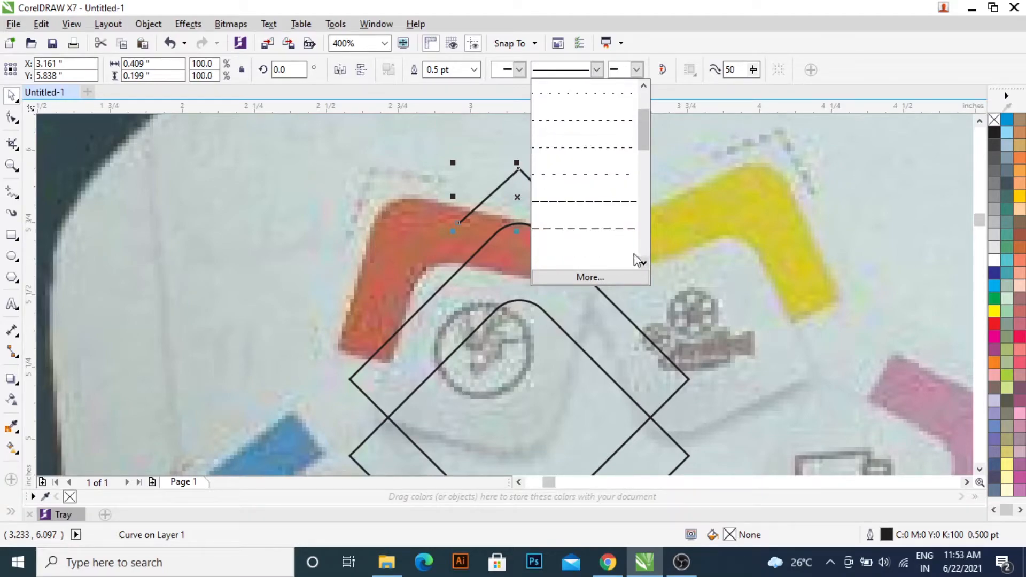
{"action": "left_click", "coordinate": [585, 232]}
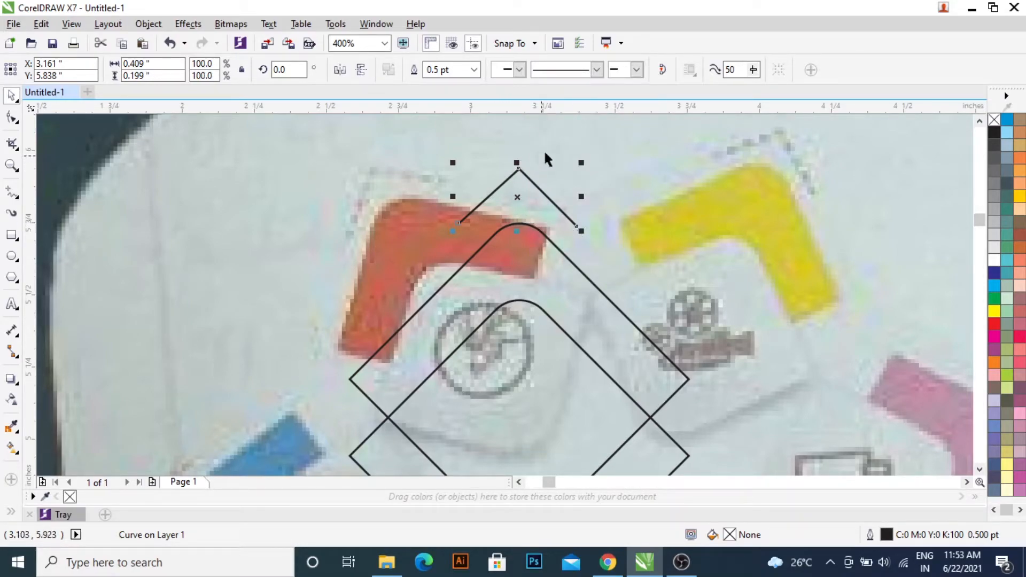
{"action": "left_click", "coordinate": [412, 171]}
Step: Apply a dashed line style with longer, clearly spaced dashes to the small peak line above the diamonds
{"action": "left_click", "coordinate": [517, 176]}
{"action": "left_click", "coordinate": [596, 69]}
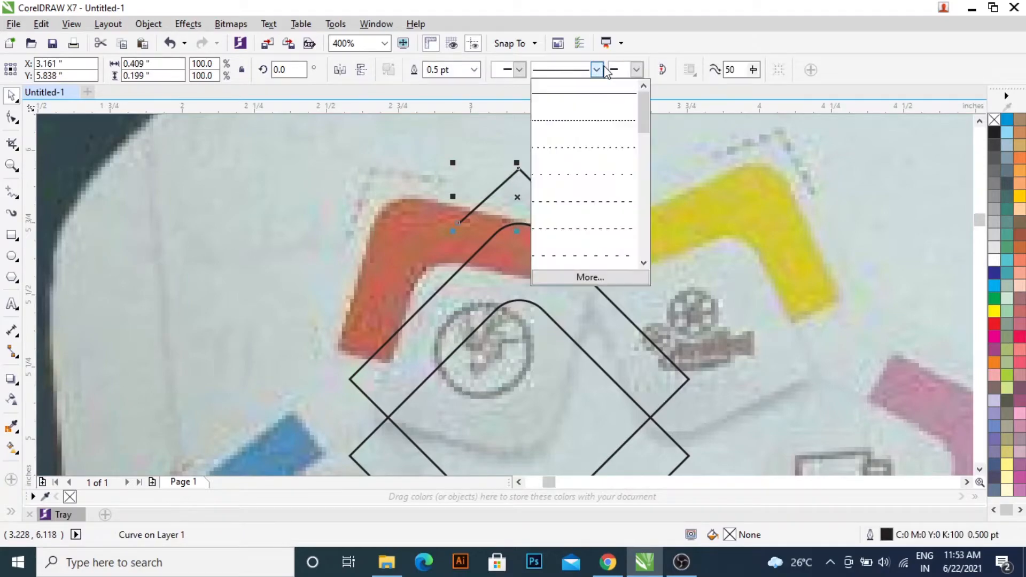
{"action": "left_click", "coordinate": [584, 256]}
{"action": "left_click", "coordinate": [597, 69]}
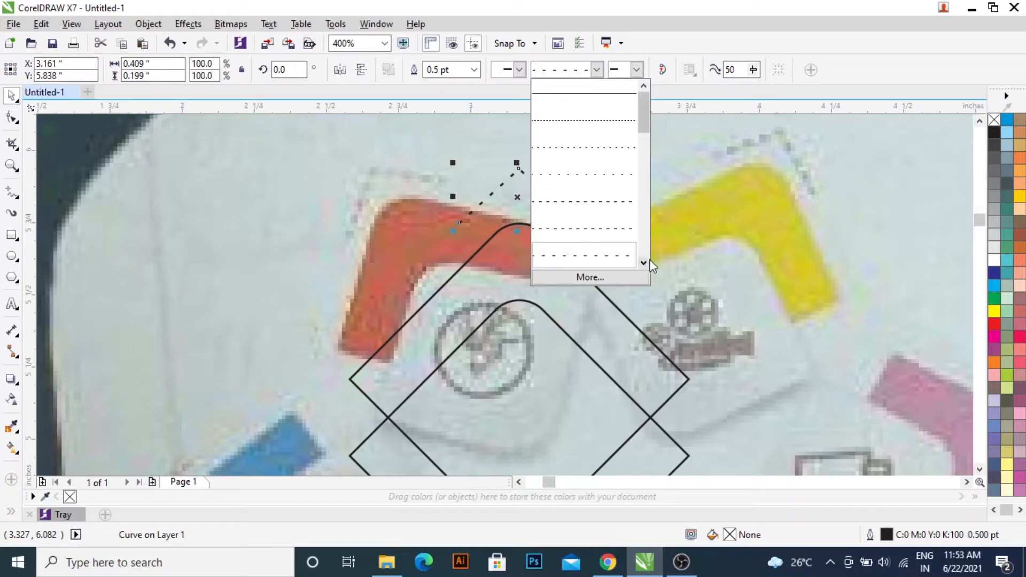
{"action": "left_click", "coordinate": [637, 260]}
{"action": "left_click", "coordinate": [596, 70]}
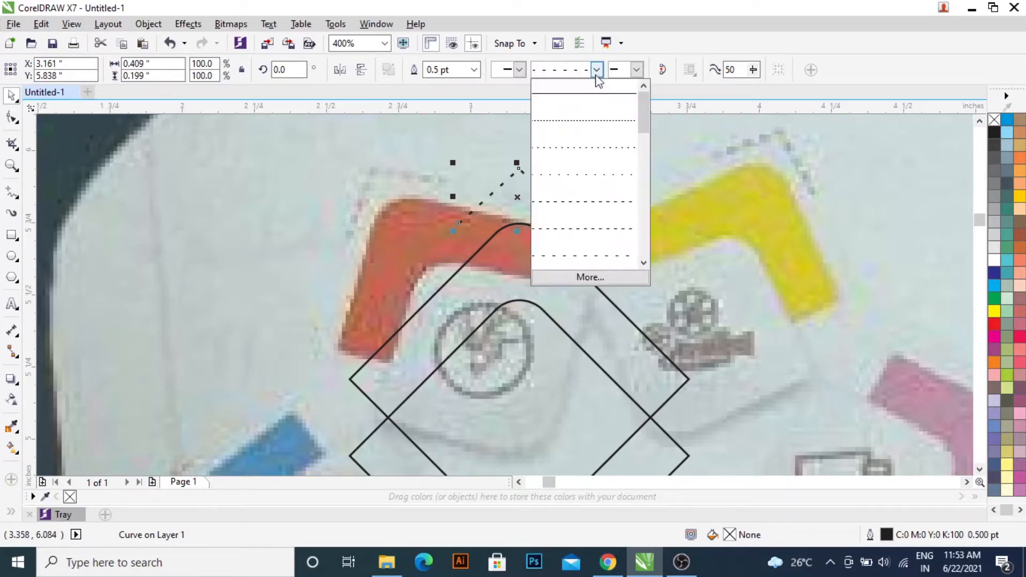
{"action": "left_click", "coordinate": [643, 261]}
{"action": "left_click", "coordinate": [643, 260]}
{"action": "left_click", "coordinate": [643, 262]}
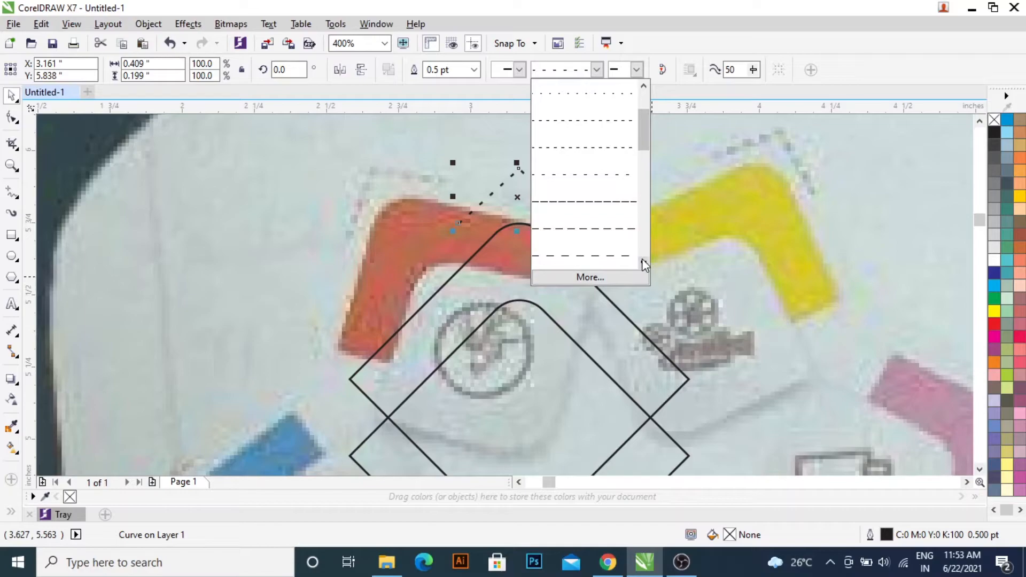
{"action": "left_click", "coordinate": [607, 238]}
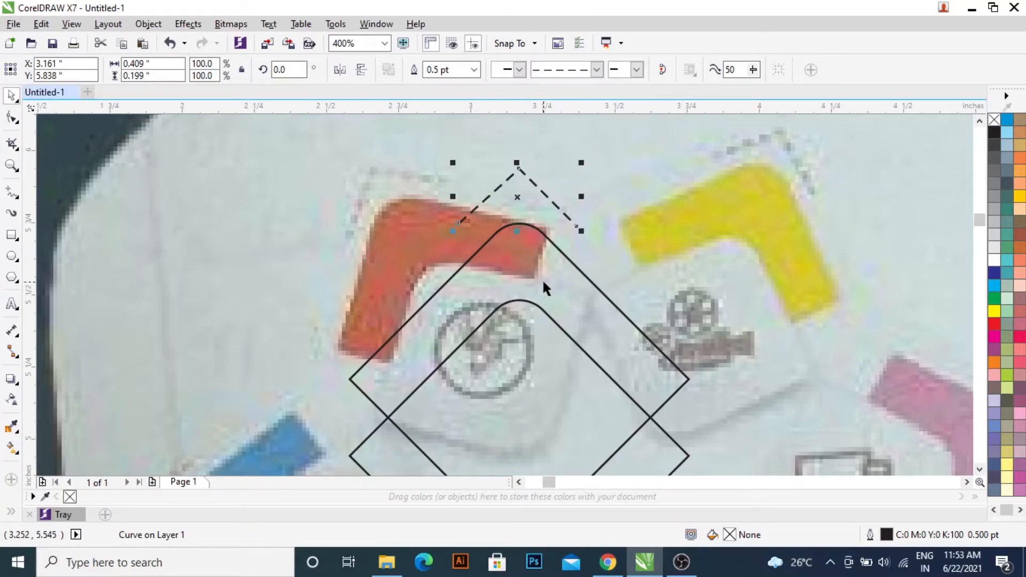
Step: Fill the upper rounded diamond with golden yellow (C:0 M:20 Y:100 K:0) and remove its outline
{"action": "scroll", "coordinate": [542, 278], "scroll_direction": "down", "scroll_amount": 1}
{"action": "scroll", "coordinate": [543, 274], "scroll_direction": "down", "scroll_amount": 1}
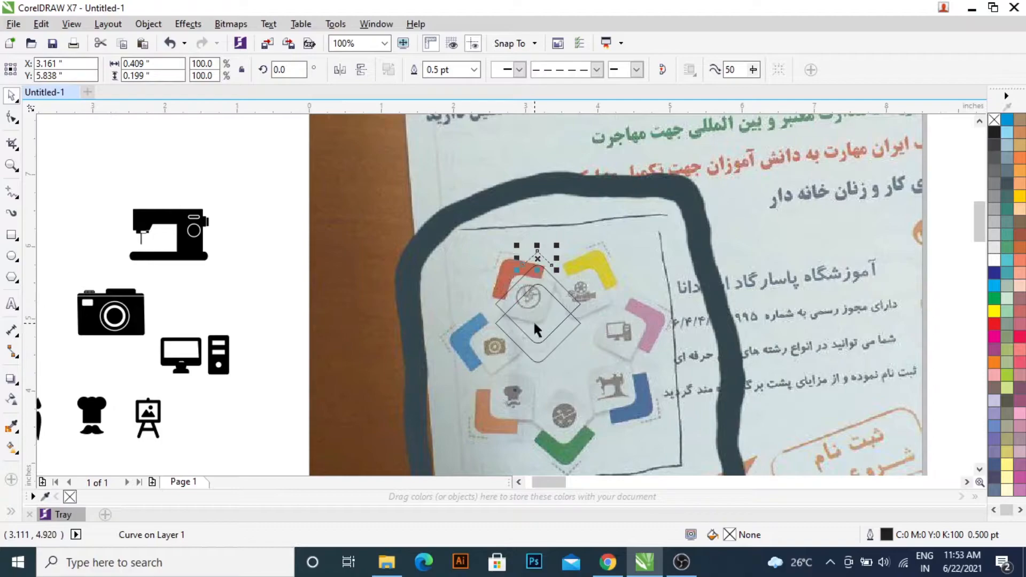
{"action": "scroll", "coordinate": [534, 320], "scroll_direction": "up", "scroll_amount": 1}
{"action": "left_click", "coordinate": [565, 228]}
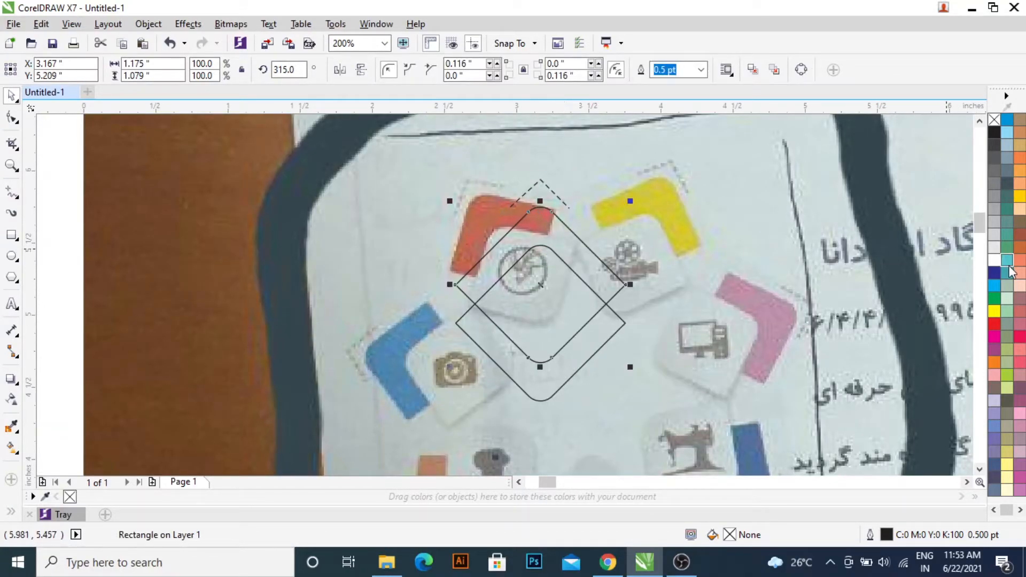
{"action": "left_click", "coordinate": [1020, 198]}
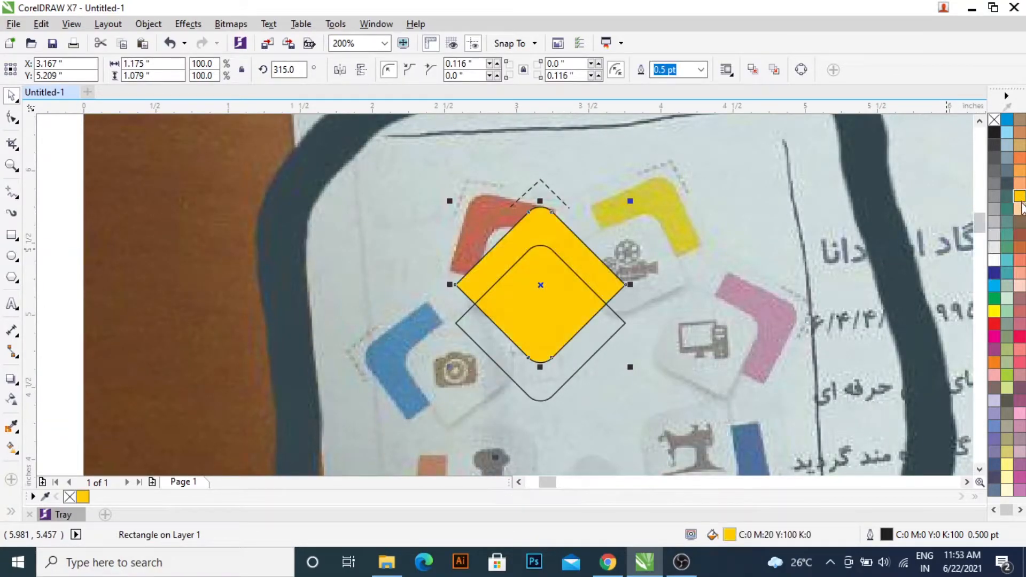
{"action": "right_click", "coordinate": [994, 120]}
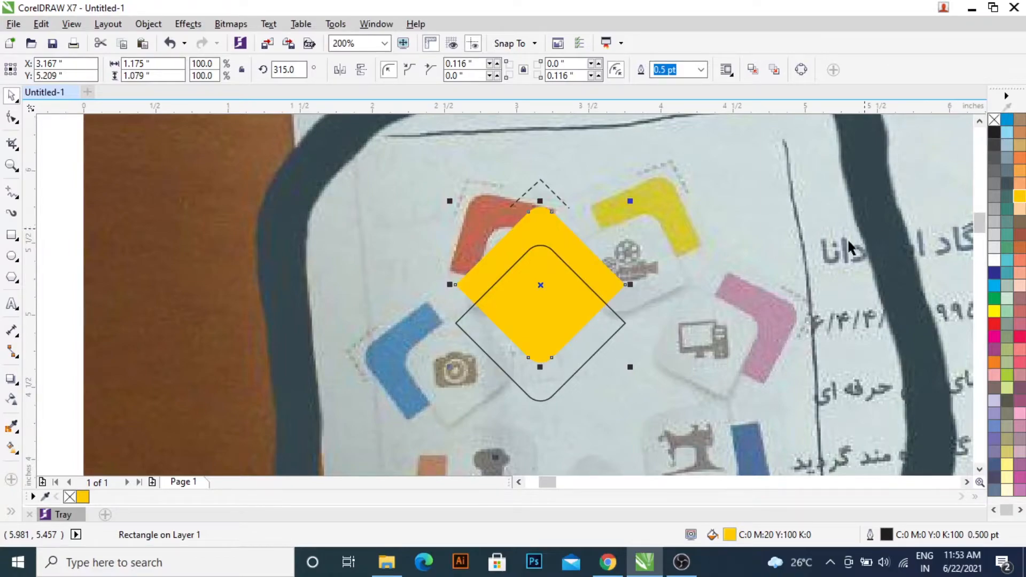
Step: Fill the lower rounded diamond with white and remove its outline
{"action": "left_click", "coordinate": [594, 348]}
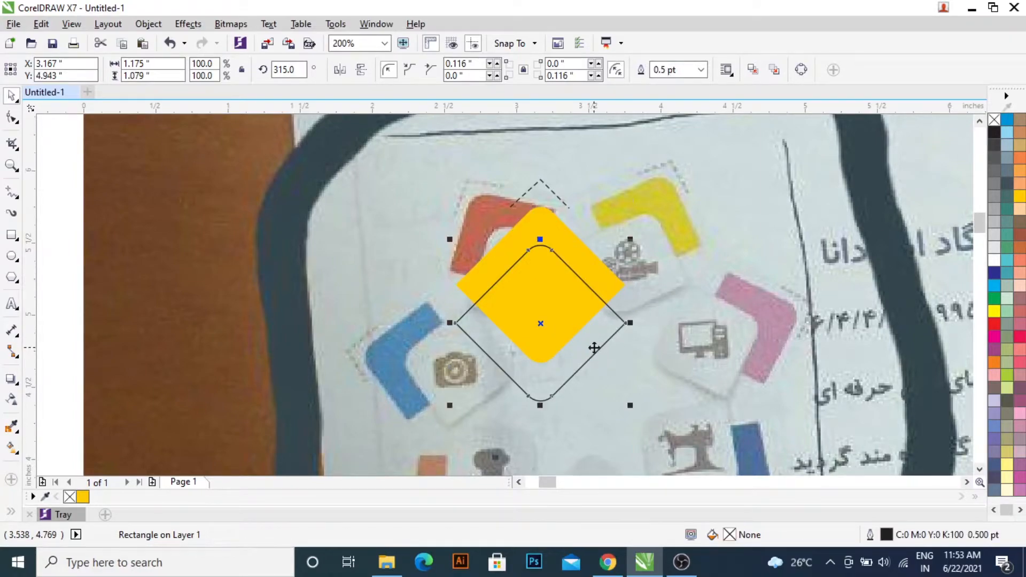
{"action": "left_click", "coordinate": [995, 260]}
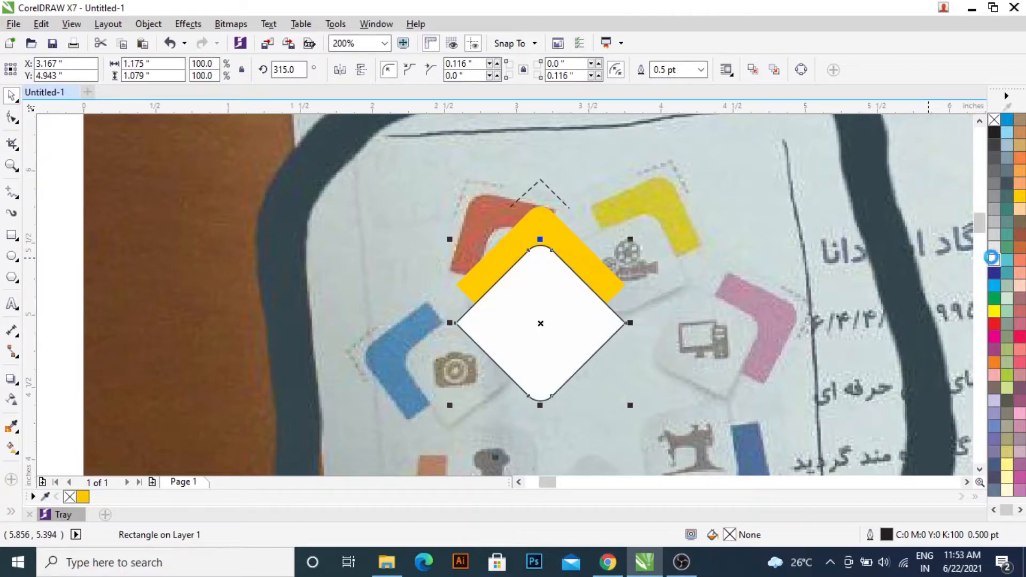
{"action": "right_click", "coordinate": [994, 121]}
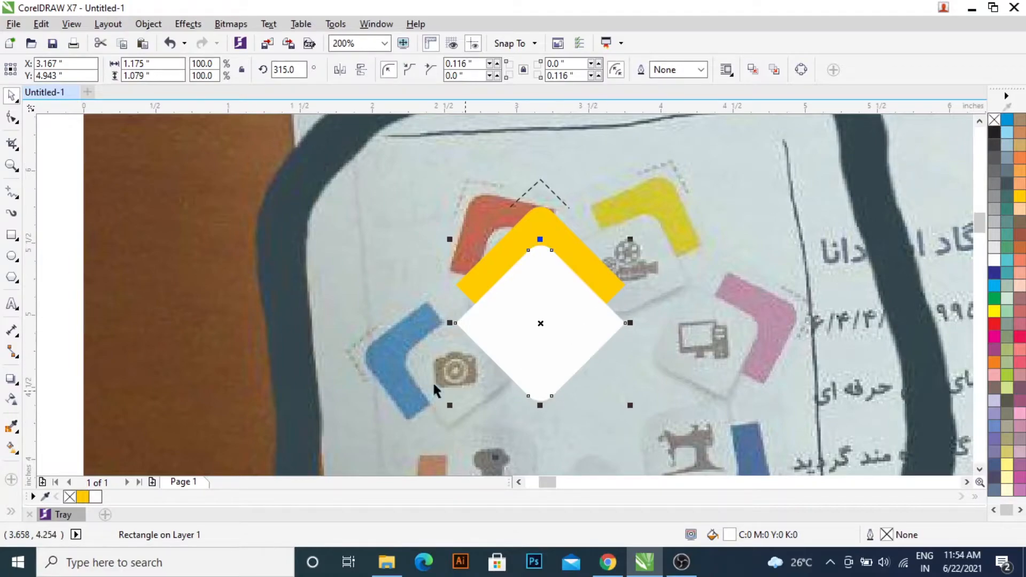
Step: Add a drop shadow to the white diamond, offset slightly down and left from its centre, with opacity 30 and feathering 15
{"action": "left_click", "coordinate": [11, 379]}
{"action": "left_click_drag", "start_coordinate": [542, 250], "coordinate": [537, 338]}
{"action": "key", "text": "ctrl+z"}
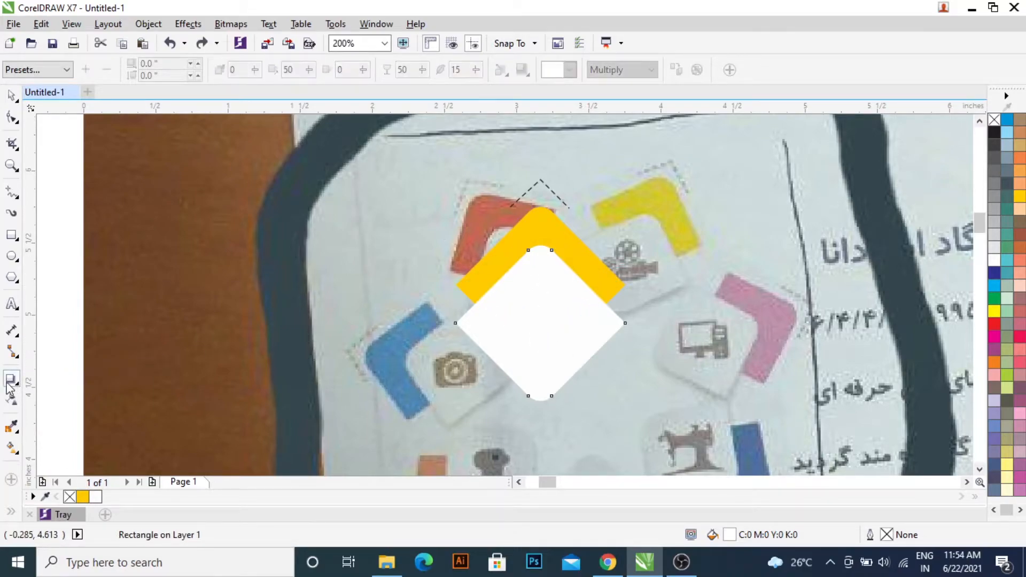
{"action": "left_click_drag", "start_coordinate": [541, 324], "coordinate": [527, 410]}
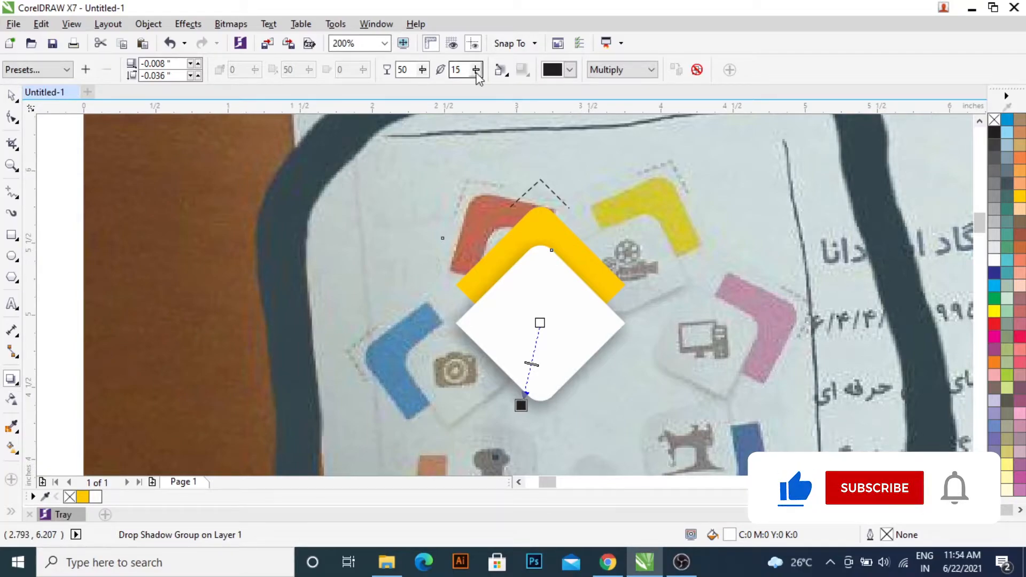
{"action": "left_click", "coordinate": [421, 70]}
{"action": "left_click_drag", "start_coordinate": [422, 88], "coordinate": [409, 78]}
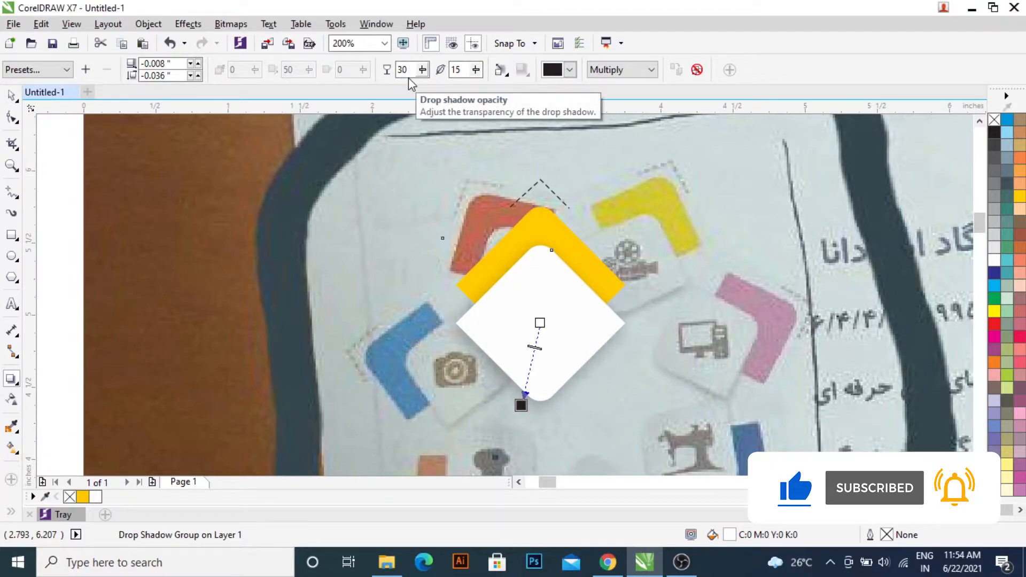
{"action": "key", "text": "space"}
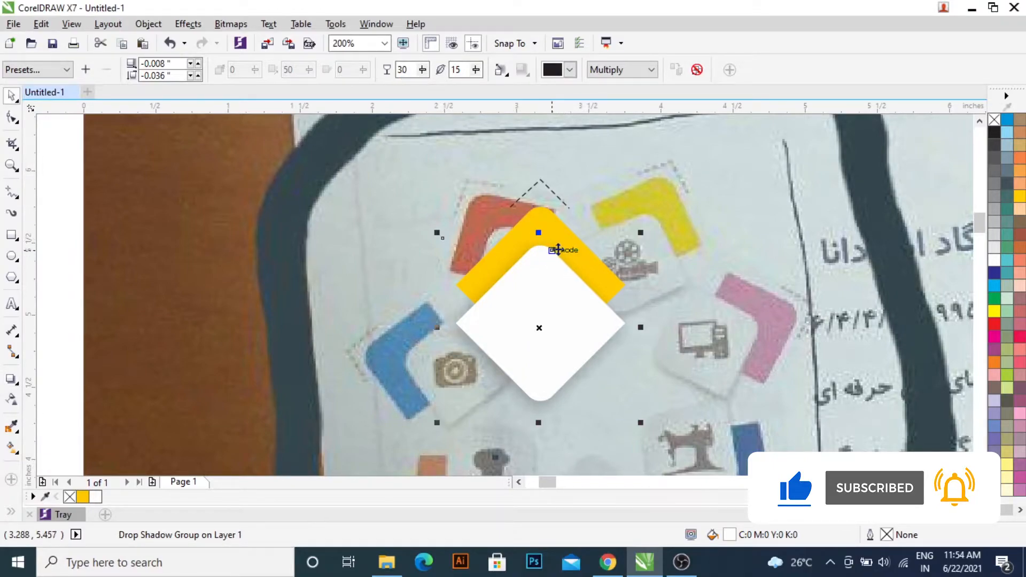
Step: Move the complete tile with its dashed peak about 10.93 inches left, into the empty area beyond the black icons
{"action": "scroll", "coordinate": [557, 246], "scroll_direction": "down", "scroll_amount": 1}
{"action": "left_click_drag", "start_coordinate": [254, 146], "coordinate": [652, 364]}
{"action": "scroll", "coordinate": [628, 365], "scroll_direction": "down", "scroll_amount": 1}
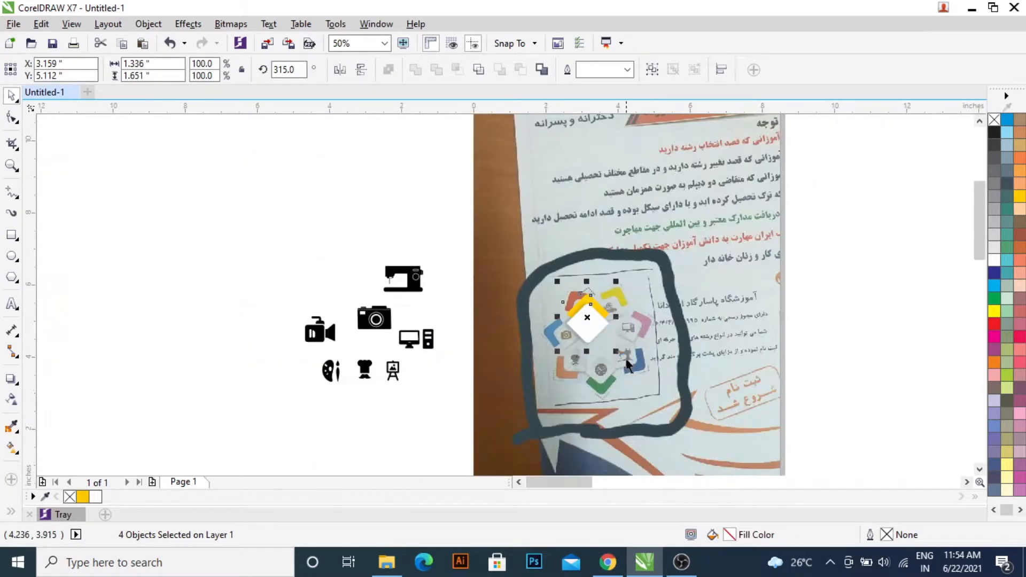
{"action": "left_click_drag", "start_coordinate": [584, 314], "coordinate": [186, 308]}
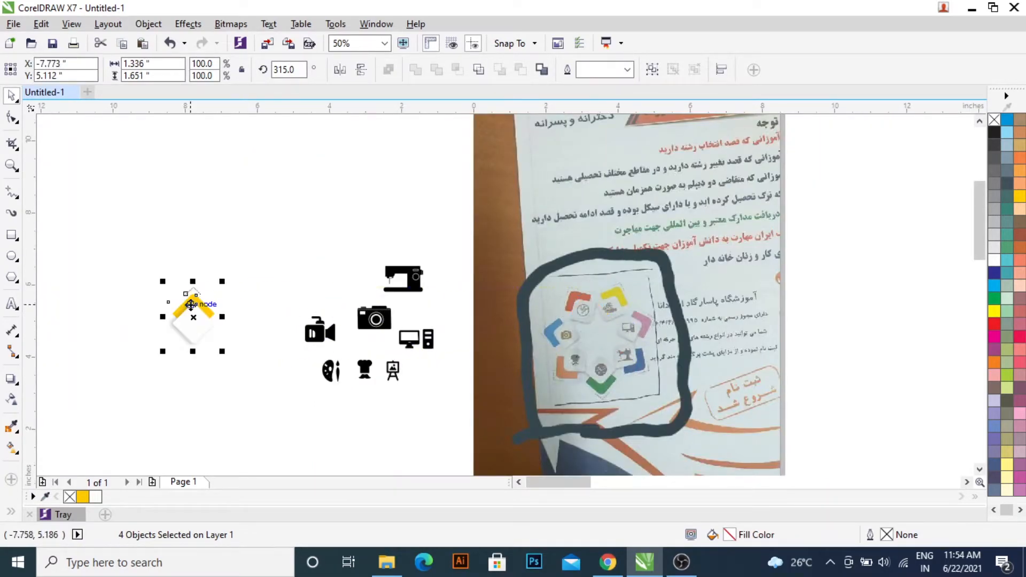
Step: Draw a circle about 1.32 inches in diameter from a centre point directly beneath the tile
{"action": "scroll", "coordinate": [289, 320], "scroll_direction": "up", "scroll_amount": 1}
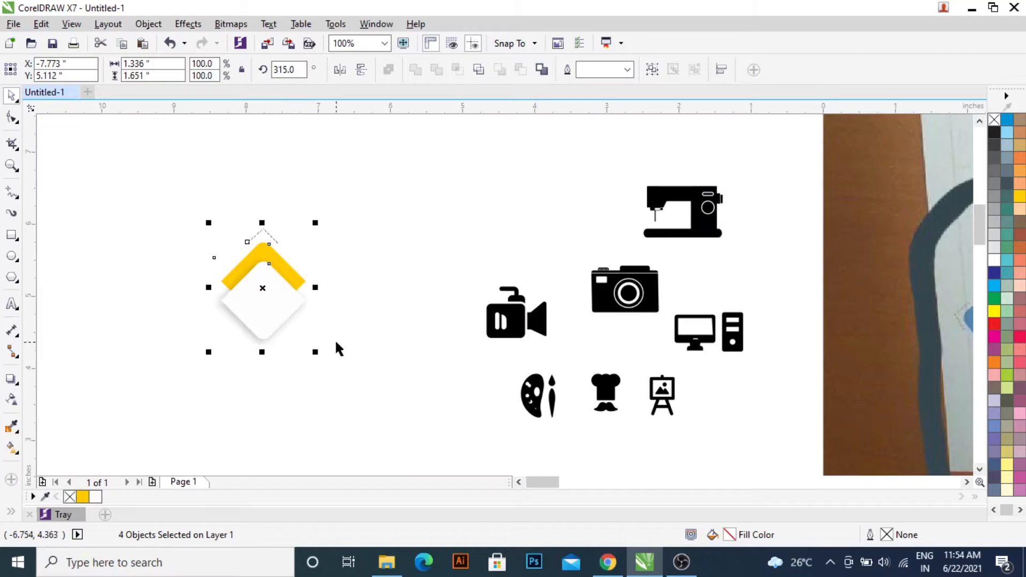
{"action": "left_click", "coordinate": [12, 256]}
{"action": "left_click_drag", "start_coordinate": [264, 377], "coordinate": [304, 392]}
{"action": "key", "text": "space"}
Step: Group the four tile objects and scale the group about its centre to 60.9%, about 0.814 by 1.005 inches
{"action": "left_click_drag", "start_coordinate": [363, 159], "coordinate": [160, 373]}
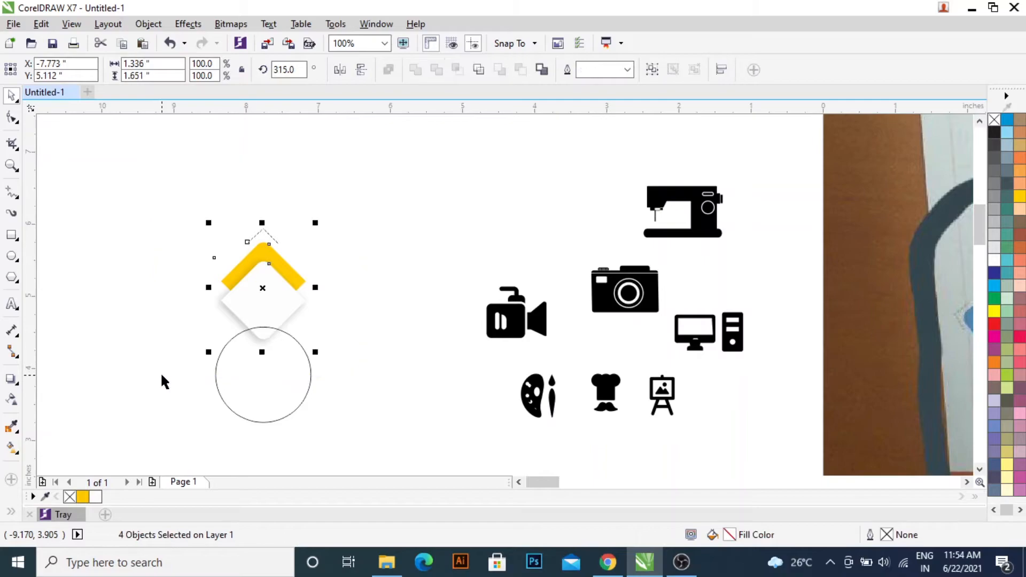
{"action": "key", "text": "ctrl+g"}
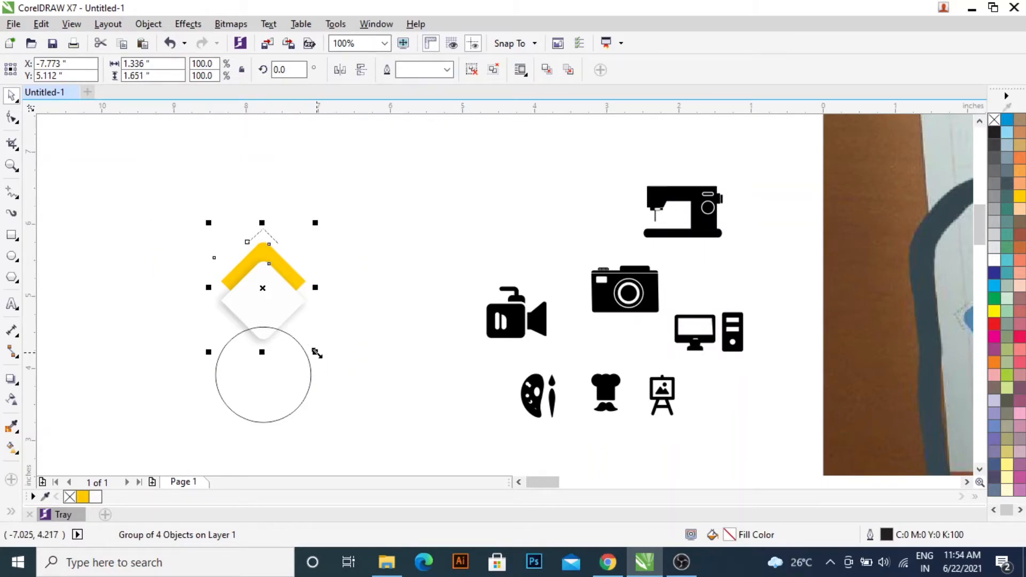
{"action": "left_click_drag", "start_coordinate": [316, 353], "coordinate": [297, 354]}
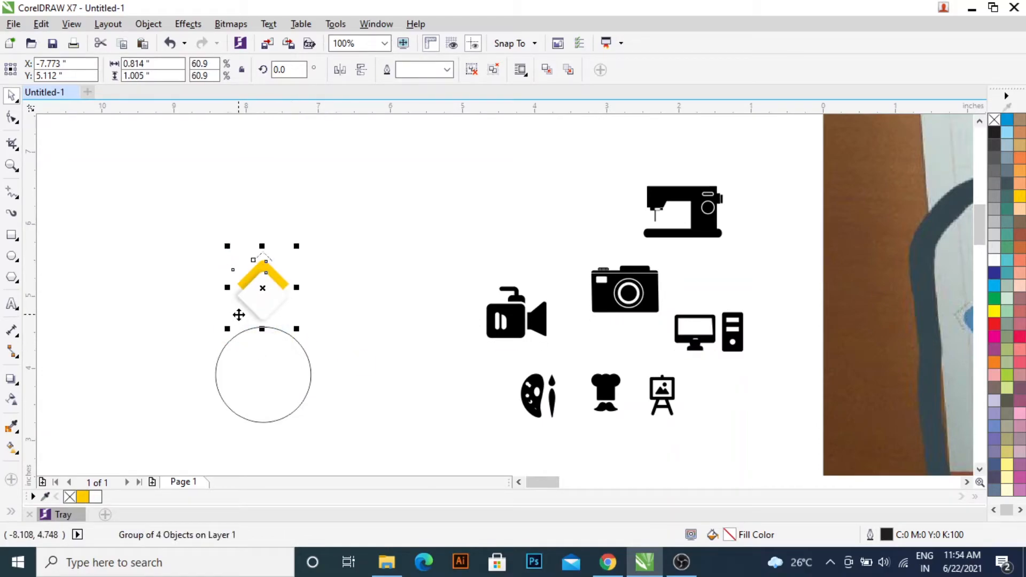
Step: Centre the tile group horizontally on the circle, keeping it directly above the circle
{"action": "left_click", "coordinate": [262, 387], "text": "ctrl"}
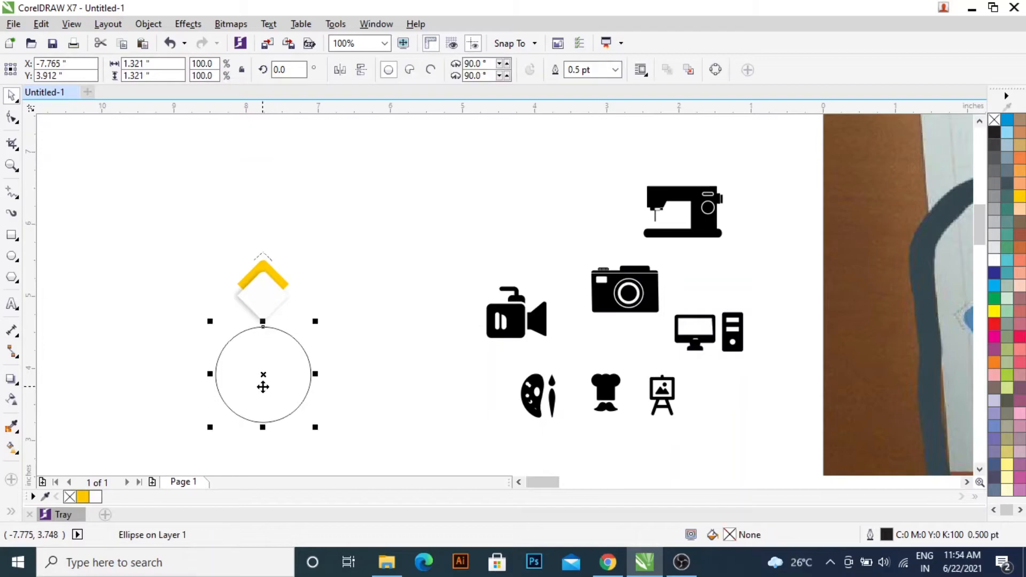
{"action": "scroll", "coordinate": [239, 385], "scroll_direction": "up", "scroll_amount": 2}
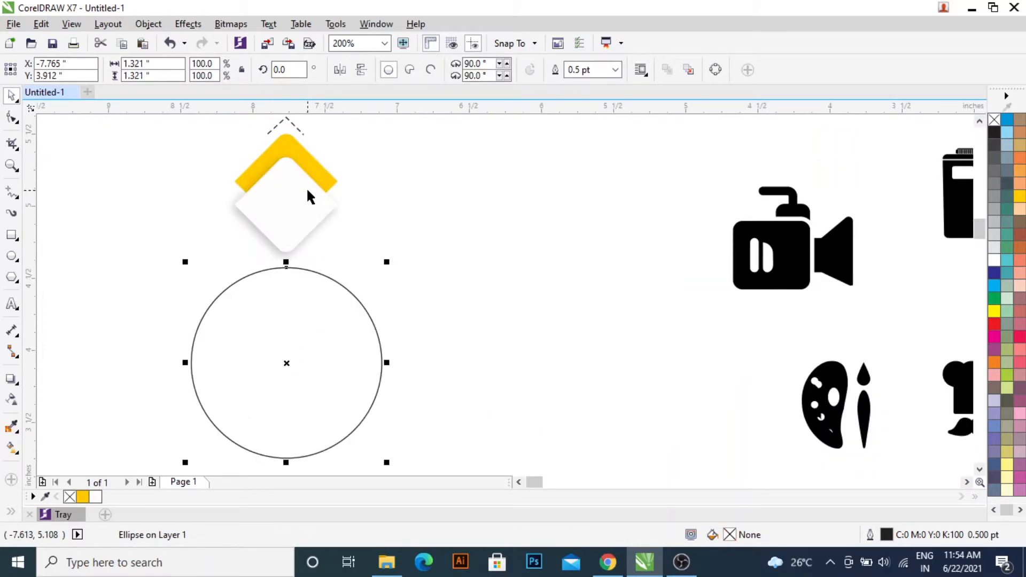
{"action": "left_click", "coordinate": [308, 197]}
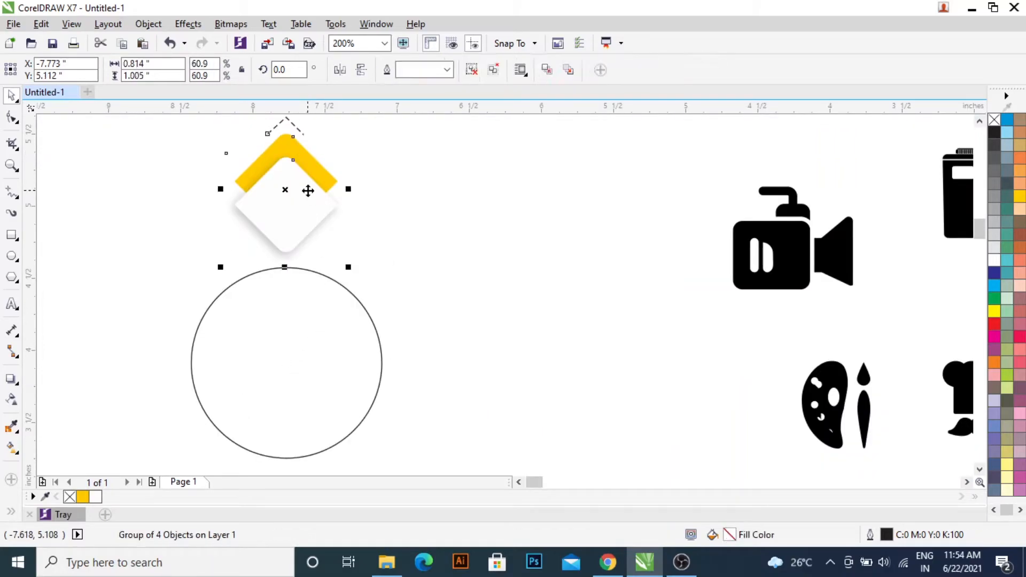
{"action": "left_click", "coordinate": [321, 338], "text": "shift"}
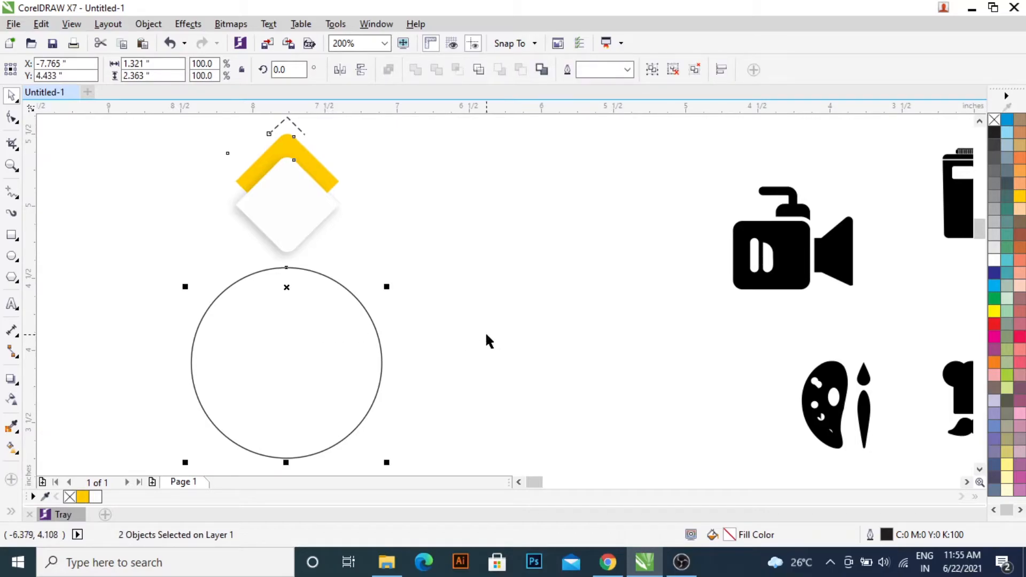
Step: Place a horizontal and a vertical guideline crossing at the circle's centre
{"action": "scroll", "coordinate": [487, 331], "scroll_direction": "down", "scroll_amount": 1}
{"action": "left_click", "coordinate": [495, 304]}
{"action": "left_click", "coordinate": [384, 377]}
{"action": "left_click", "coordinate": [388, 364]}
{"action": "scroll", "coordinate": [394, 345], "scroll_direction": "up", "scroll_amount": 1}
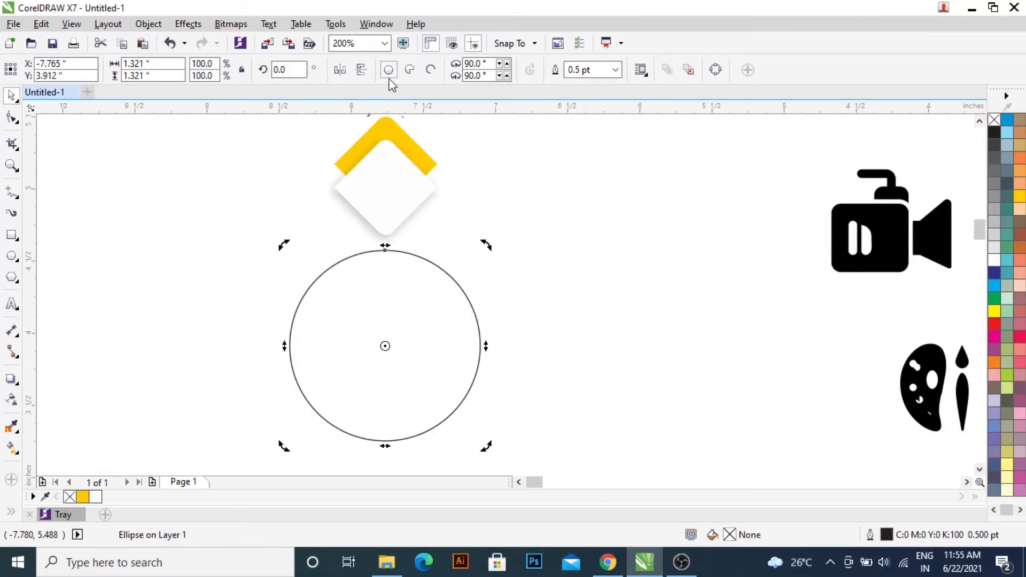
{"action": "left_click_drag", "start_coordinate": [382, 113], "coordinate": [380, 346]}
{"action": "double_click", "coordinate": [385, 302]}
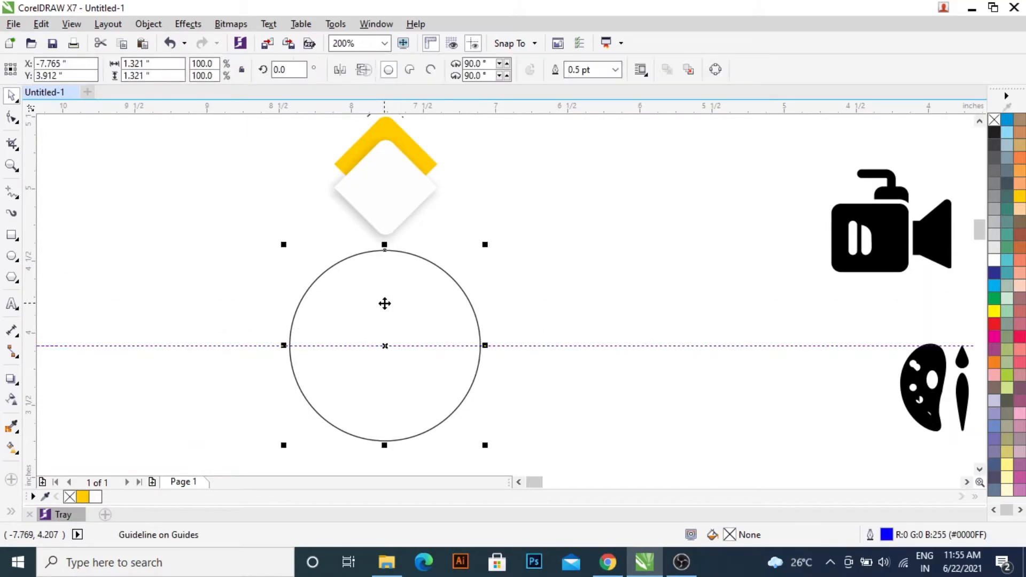
{"action": "left_click_drag", "start_coordinate": [30, 289], "coordinate": [386, 349]}
Step: Move the tile group's centre of rotation onto the guideline crossing at the circle's centre
{"action": "left_click", "coordinate": [402, 186]}
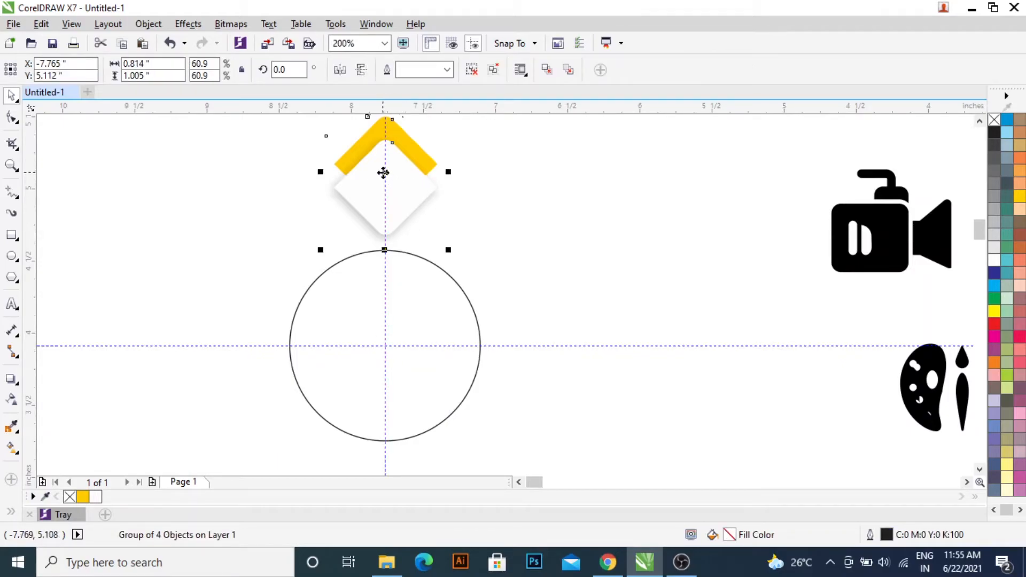
{"action": "left_click", "coordinate": [384, 171]}
{"action": "scroll", "coordinate": [417, 210], "scroll_direction": "up", "scroll_amount": 1}
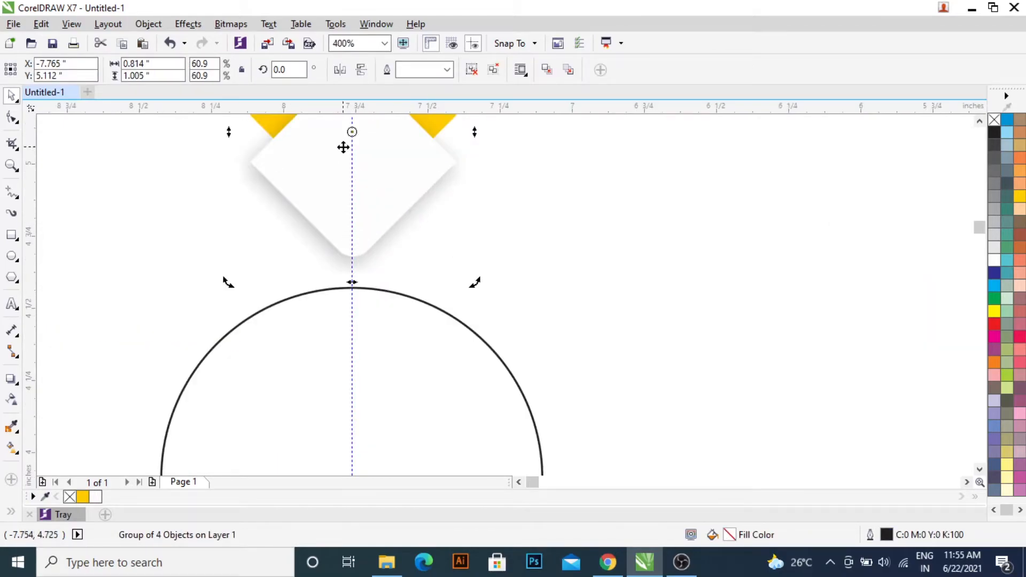
{"action": "scroll", "coordinate": [351, 148], "scroll_direction": "down", "scroll_amount": 1}
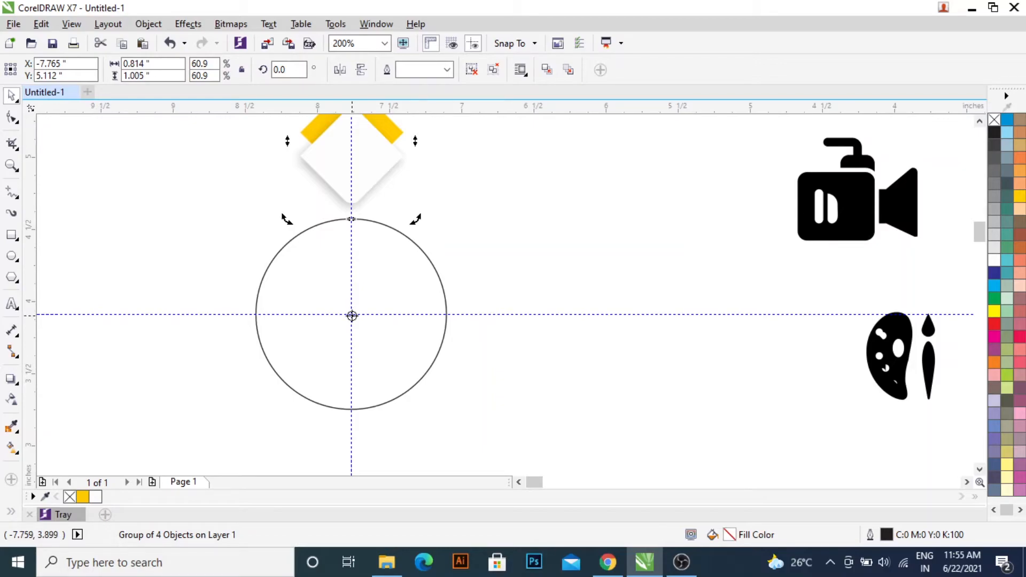
Step: Make a copy of the tile rotated 45° clockwise about the circle's centre and repeat it until eight tiles ring the circle
{"action": "scroll", "coordinate": [352, 314], "scroll_direction": "down", "scroll_amount": 1}
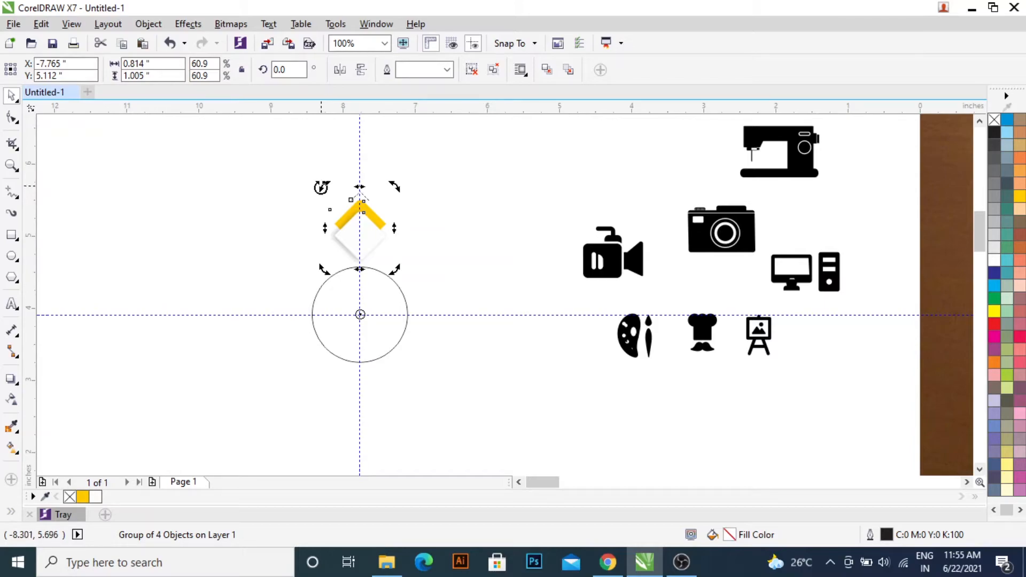
{"action": "left_click_drag", "start_coordinate": [321, 187], "coordinate": [417, 206]}
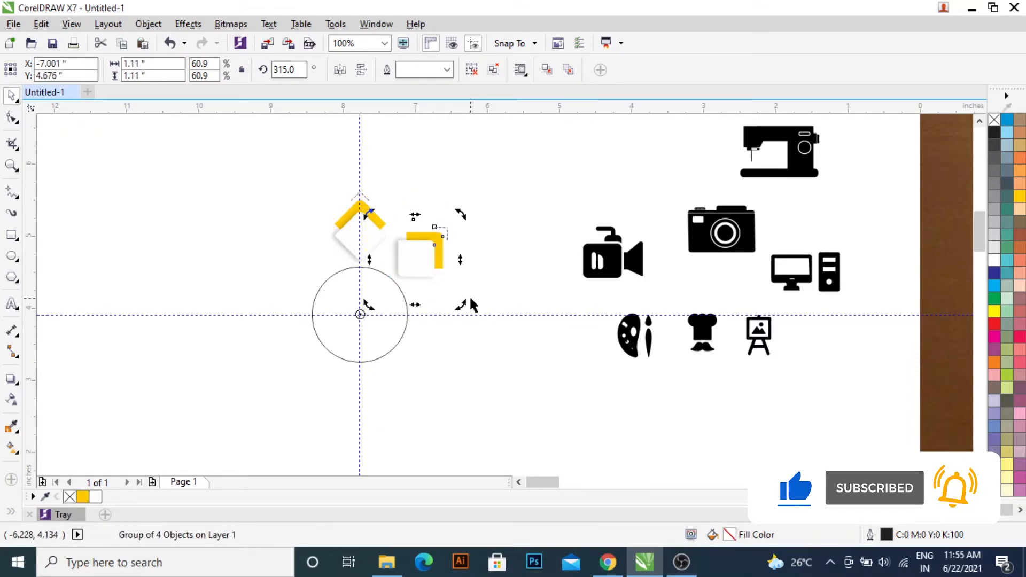
{"action": "key", "text": "ctrl+r"}
{"action": "key", "text": "ctrl+r"}
{"action": "key", "text": "ctrl+r"}
{"action": "key", "text": "ctrl+r"}
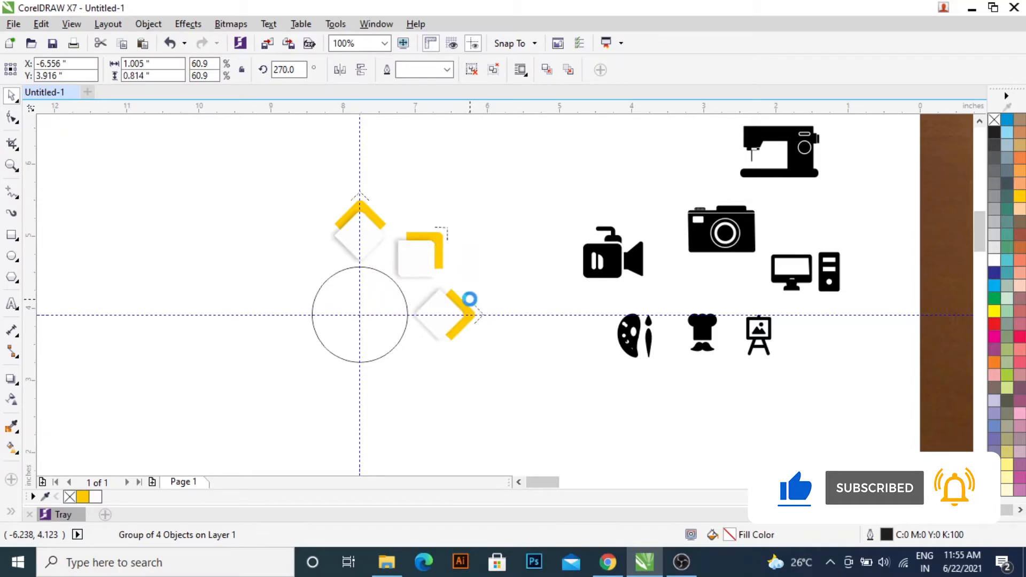
{"action": "key", "text": "ctrl+r"}
{"action": "key", "text": "ctrl+r"}
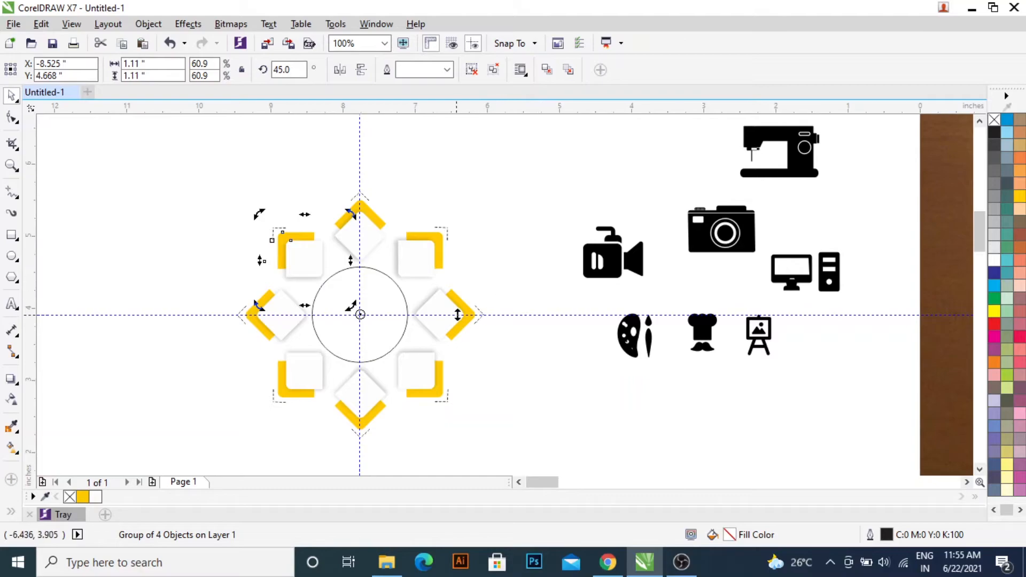
Step: Delete the guide circle from the middle of the tile ring
{"action": "left_click", "coordinate": [378, 292]}
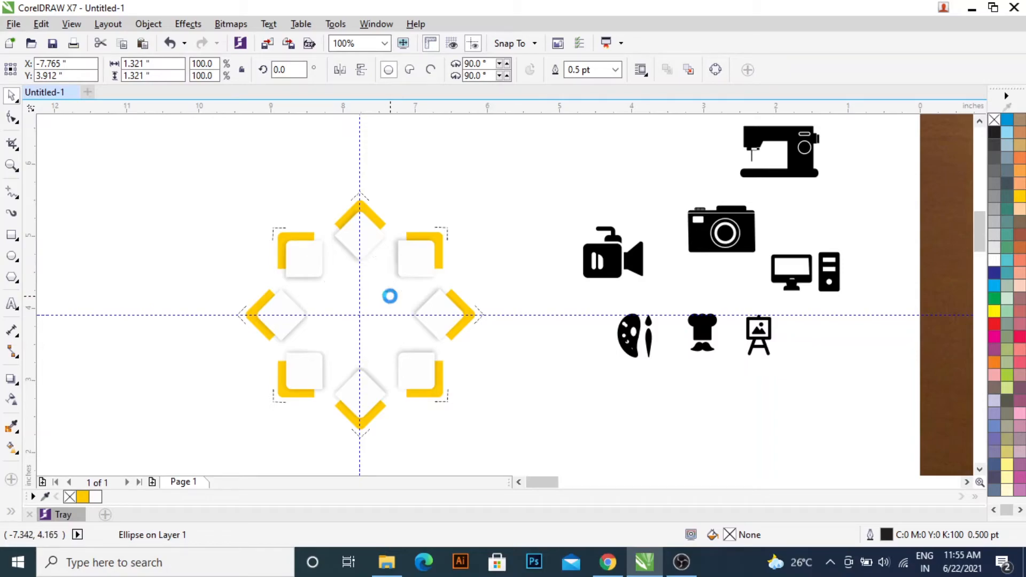
{"action": "key", "text": "Delete"}
{"action": "scroll", "coordinate": [501, 316], "scroll_direction": "down", "scroll_amount": 2}
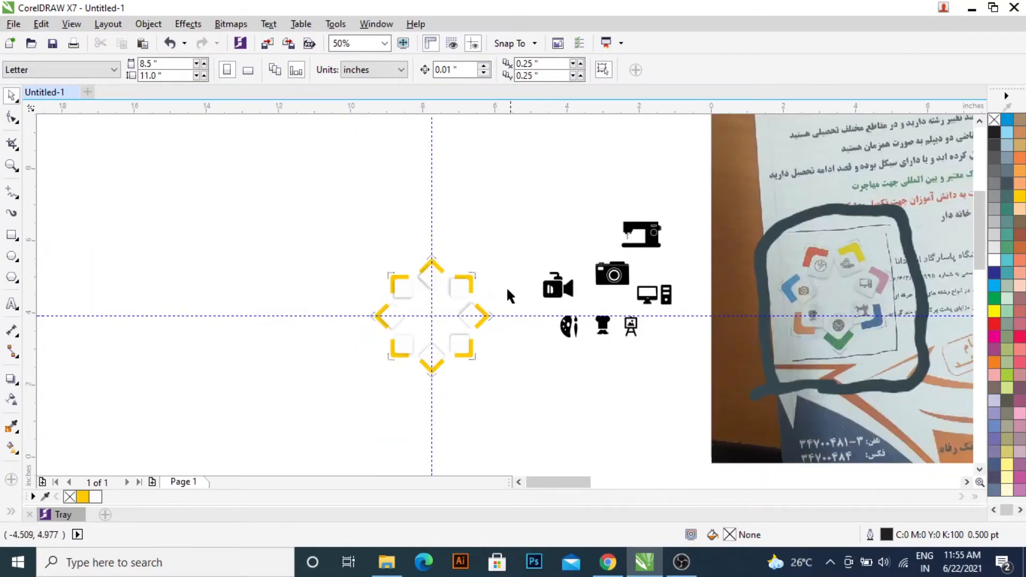
{"action": "scroll", "coordinate": [439, 283], "scroll_direction": "up", "scroll_amount": 2}
Step: Recolour the corner shape of the ring's upper-left tile to cyan (C100 M0 Y0 K0)
{"action": "left_click", "coordinate": [431, 266]}
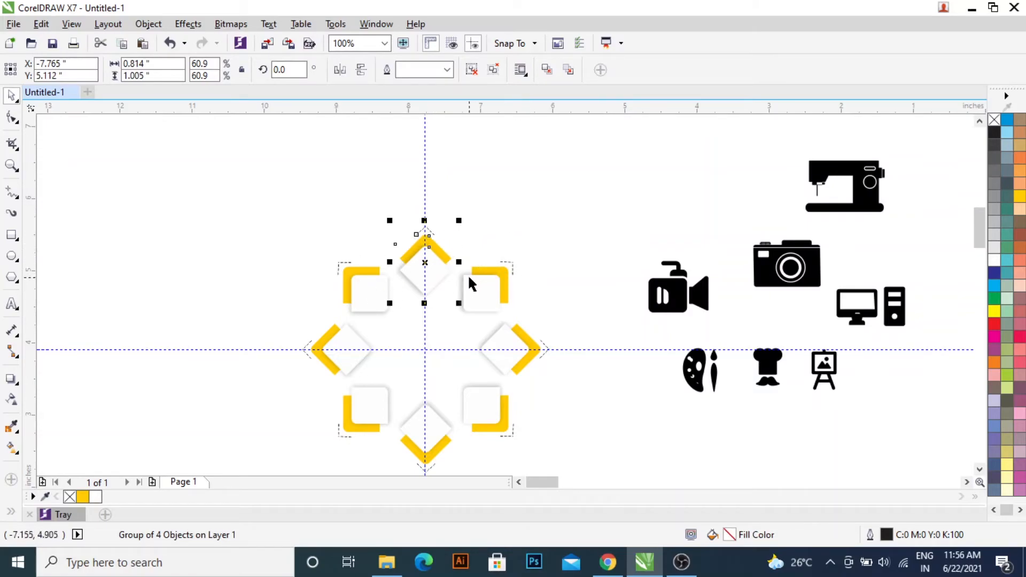
{"action": "scroll", "coordinate": [542, 298], "scroll_direction": "down", "scroll_amount": 2}
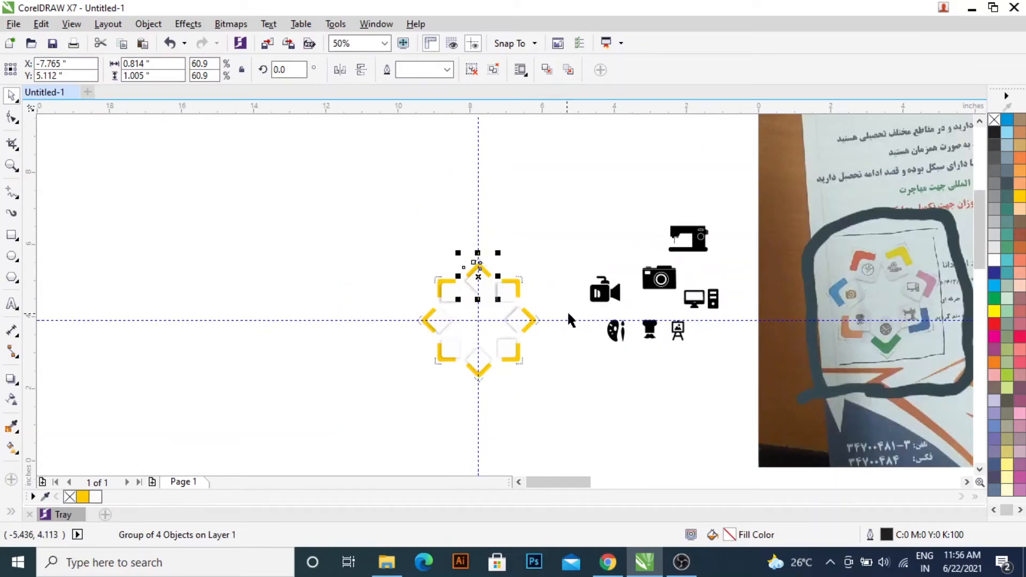
{"action": "scroll", "coordinate": [549, 320], "scroll_direction": "up", "scroll_amount": 2}
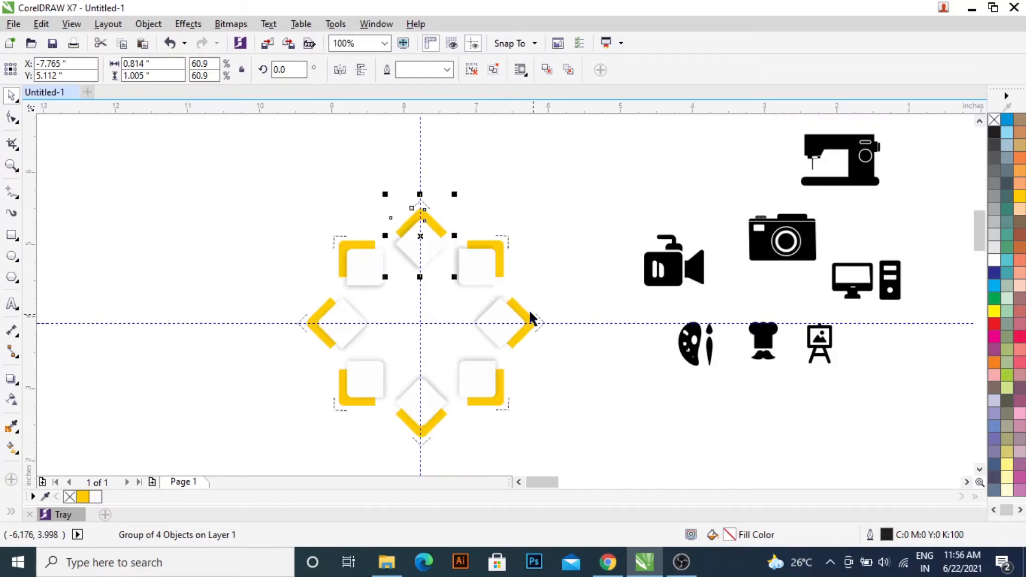
{"action": "left_click", "coordinate": [438, 226], "text": "ctrl"}
{"action": "left_click", "coordinate": [342, 252], "text": "ctrl"}
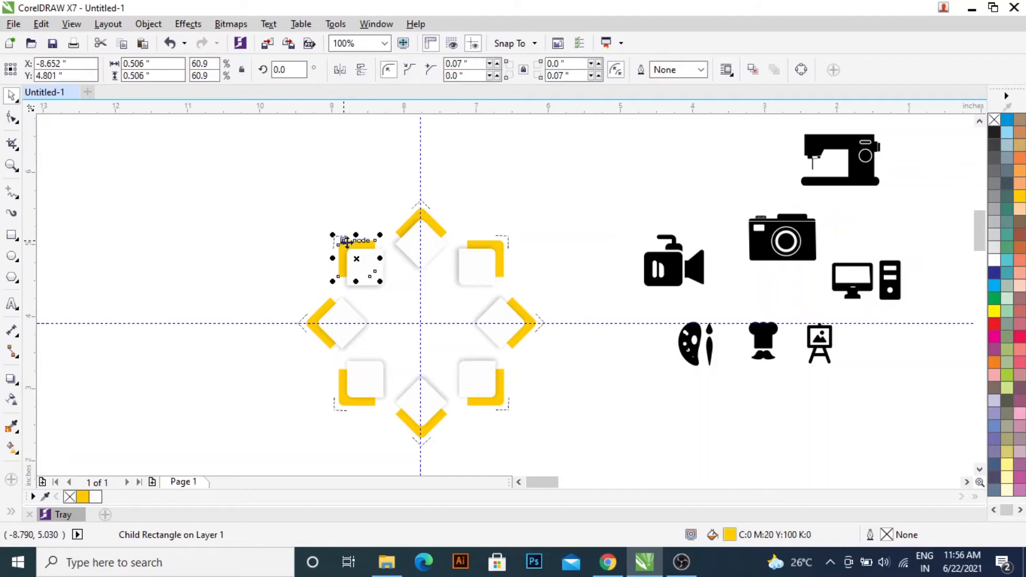
{"action": "left_click", "coordinate": [991, 284]}
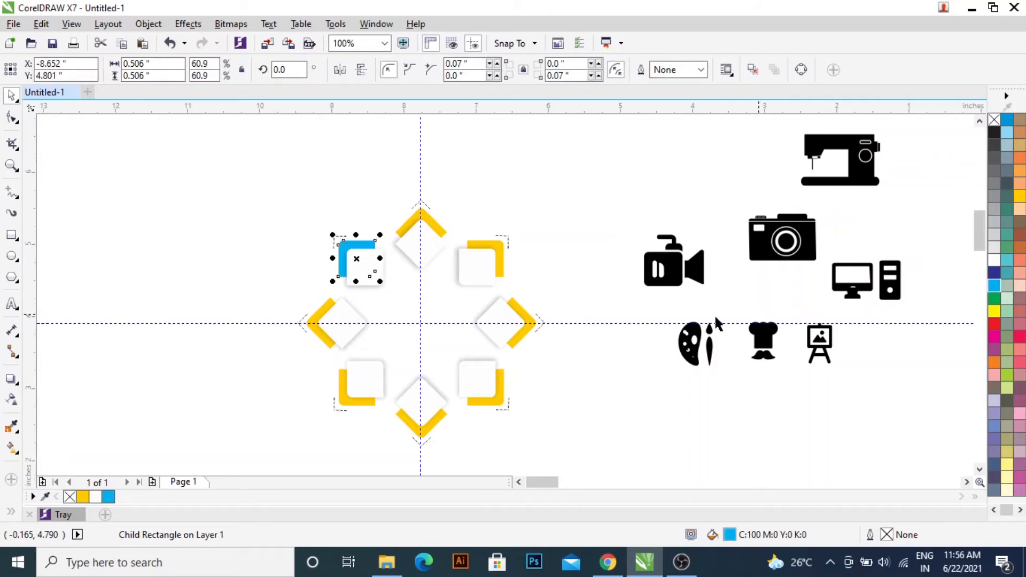
Step: Recolour the other corners counterclockwise from the leftmost tile: green, crimson, brown, lime, pale green and salmon (M40 Y40), leaving the top one yellow
{"action": "left_click", "coordinate": [324, 337], "text": "ctrl"}
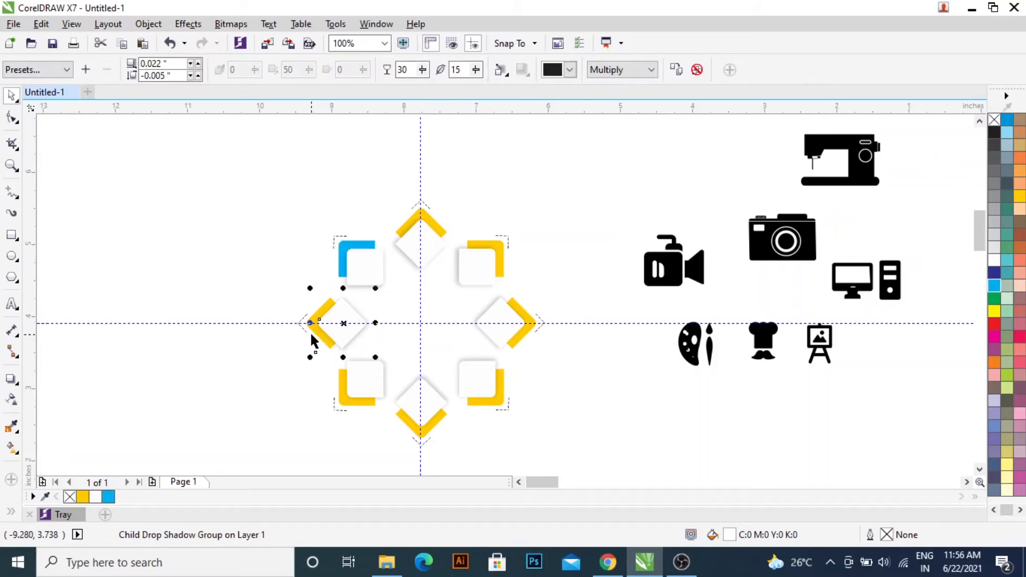
{"action": "double_click", "coordinate": [315, 336]}
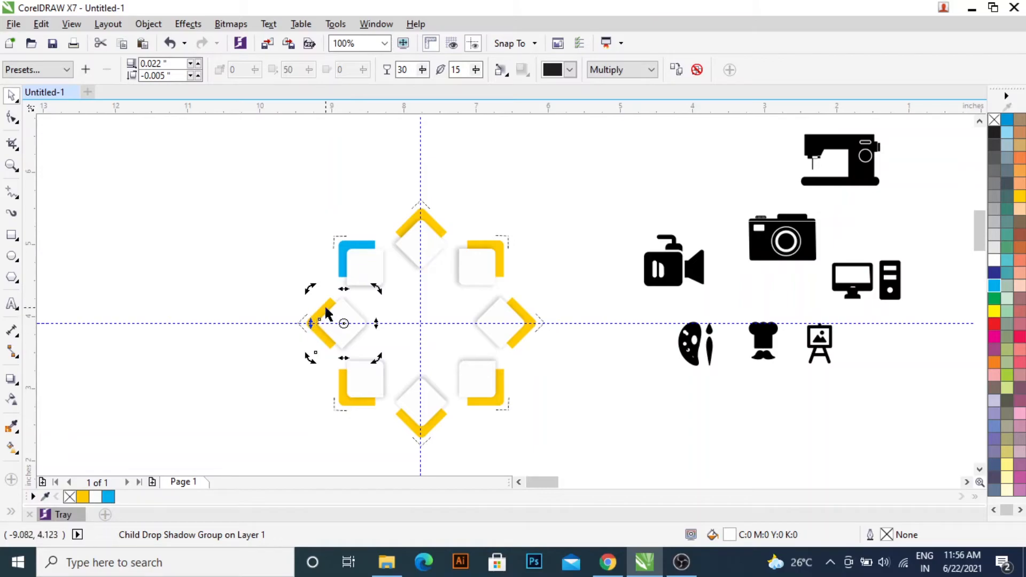
{"action": "scroll", "coordinate": [324, 318], "scroll_direction": "up", "scroll_amount": 2}
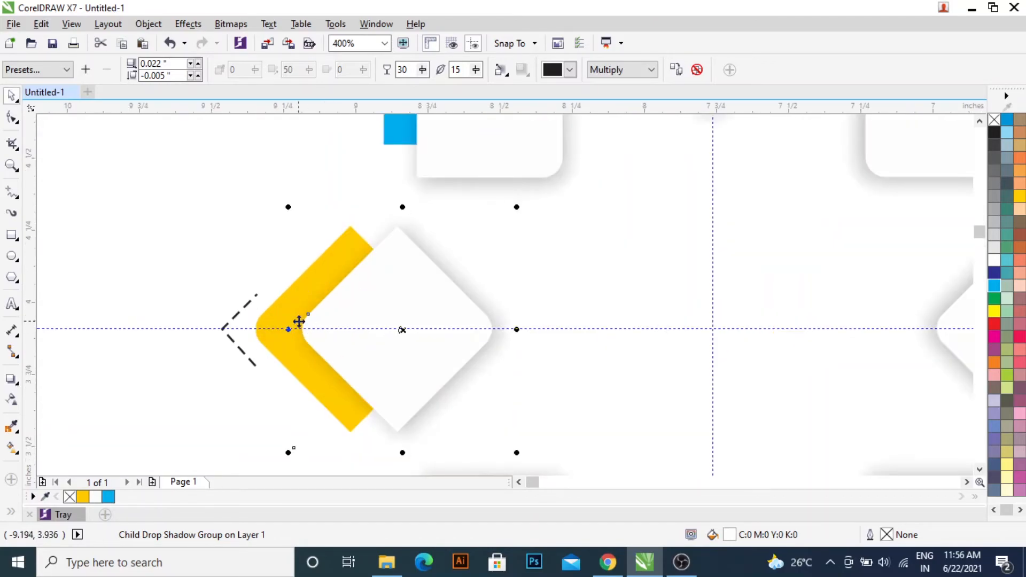
{"action": "left_click", "coordinate": [271, 315], "text": "ctrl"}
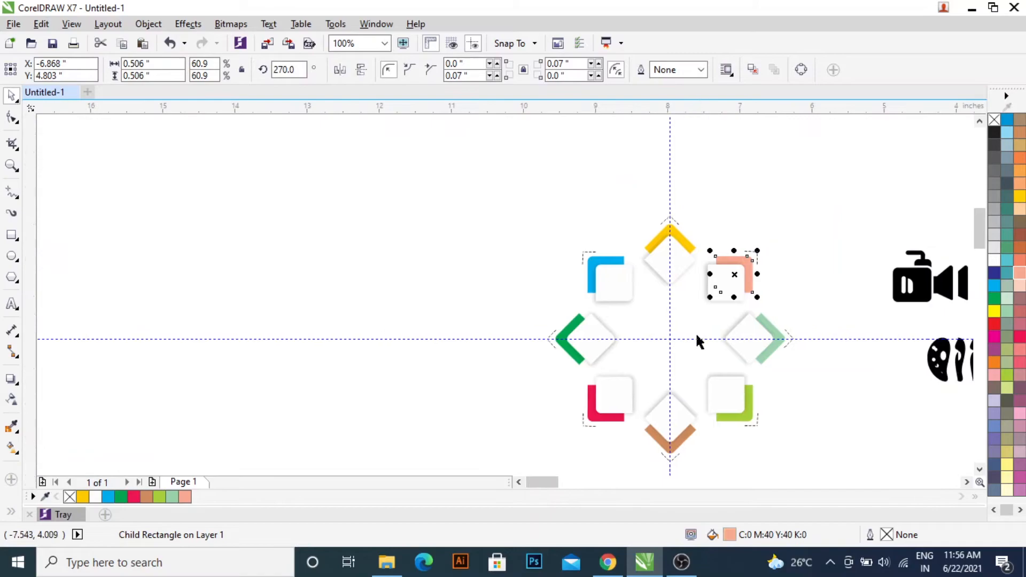
Step: Scale all seven black icons down together to about 1.58 × 1.42 in overall
{"action": "scroll", "coordinate": [695, 345], "scroll_direction": "down", "scroll_amount": 1}
{"action": "scroll", "coordinate": [755, 352], "scroll_direction": "up", "scroll_amount": 1}
{"action": "scroll", "coordinate": [742, 349], "scroll_direction": "down", "scroll_amount": 1}
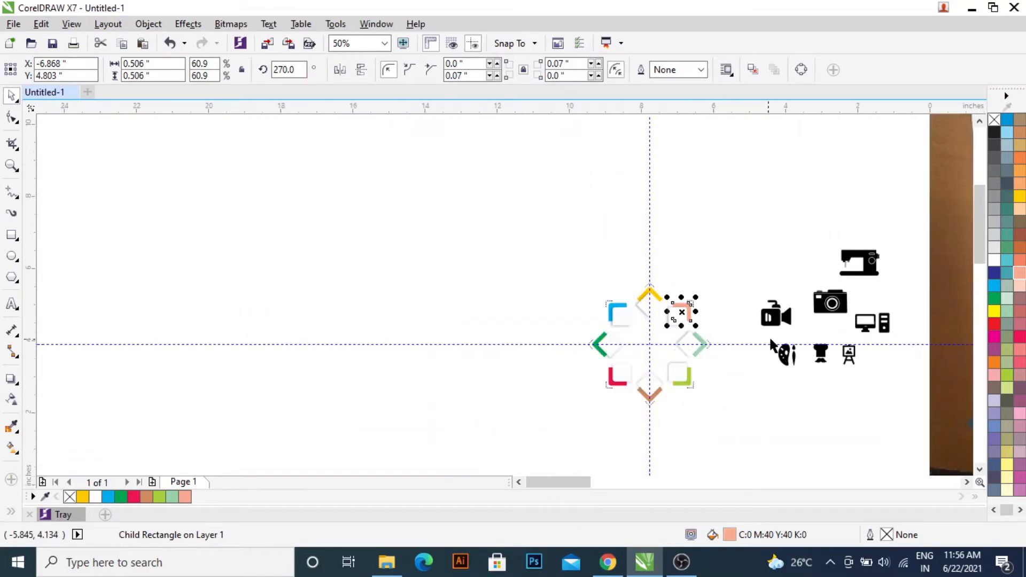
{"action": "scroll", "coordinate": [759, 331], "scroll_direction": "up", "scroll_amount": 1}
{"action": "left_click", "coordinate": [798, 304]}
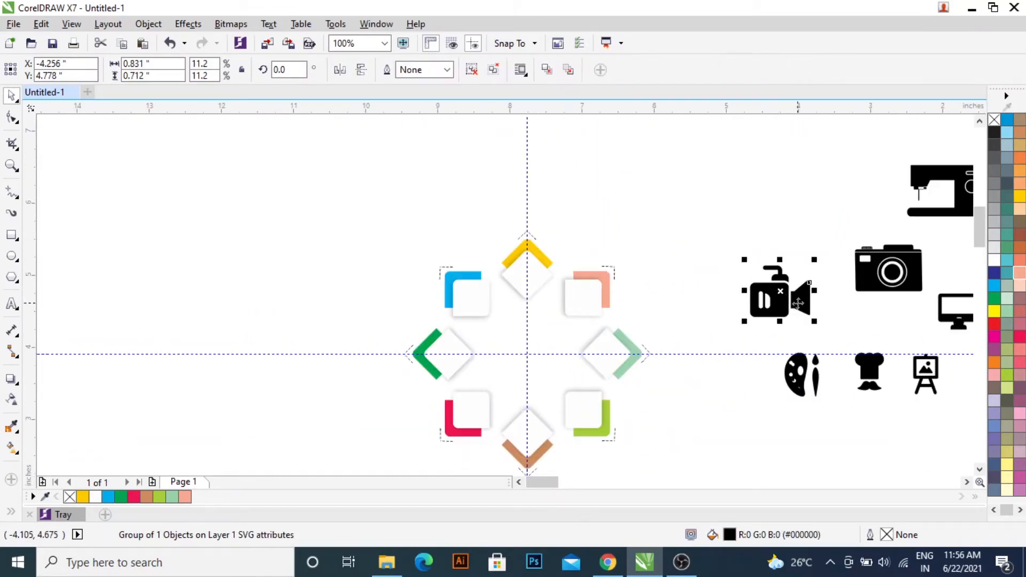
{"action": "scroll", "coordinate": [797, 308], "scroll_direction": "down", "scroll_amount": 1}
{"action": "left_click_drag", "start_coordinate": [725, 164], "coordinate": [935, 394]}
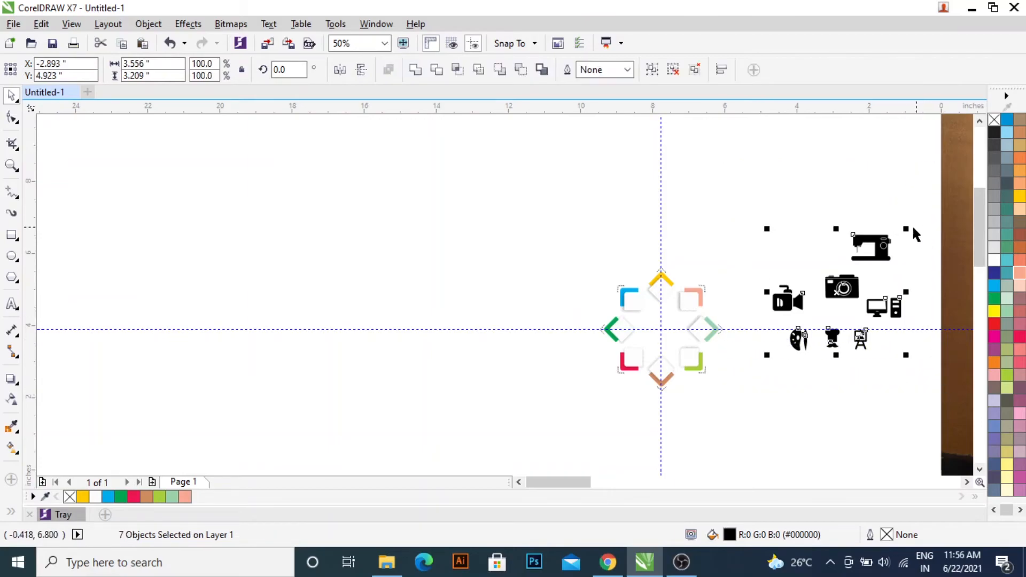
{"action": "left_click_drag", "start_coordinate": [907, 236], "coordinate": [826, 299]}
{"action": "scroll", "coordinate": [834, 327], "scroll_direction": "up", "scroll_amount": 1}
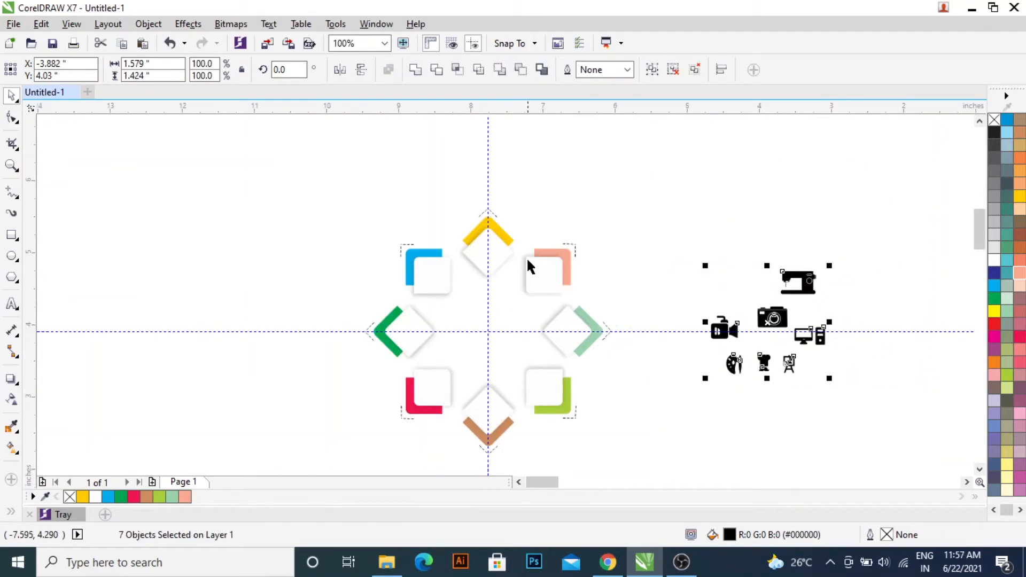
Step: Ungroup the eight tile groups of the ring
{"action": "left_click_drag", "start_coordinate": [710, 160], "coordinate": [332, 433]}
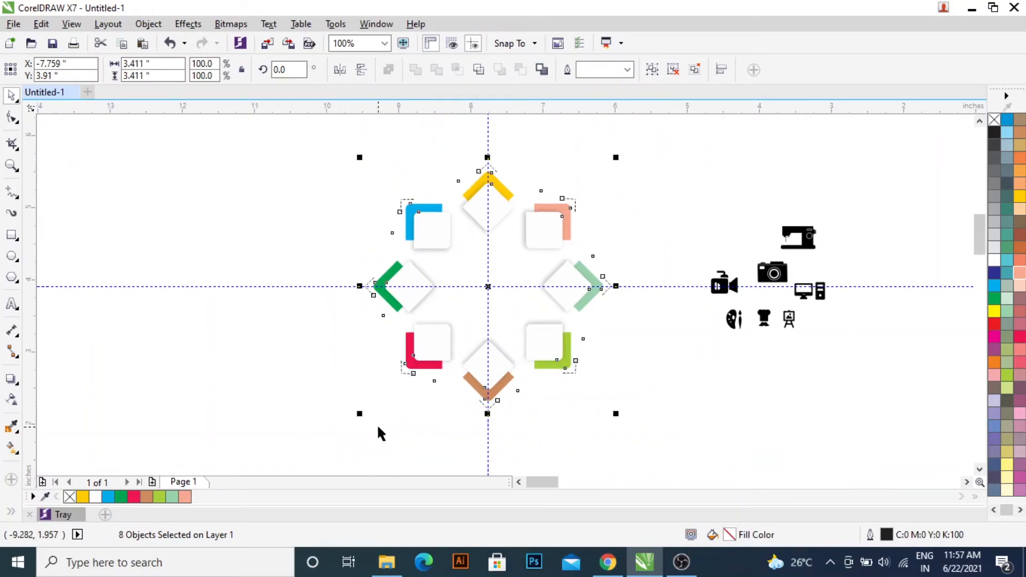
{"action": "key", "text": "ctrl+u"}
{"action": "left_click", "coordinate": [753, 294]}
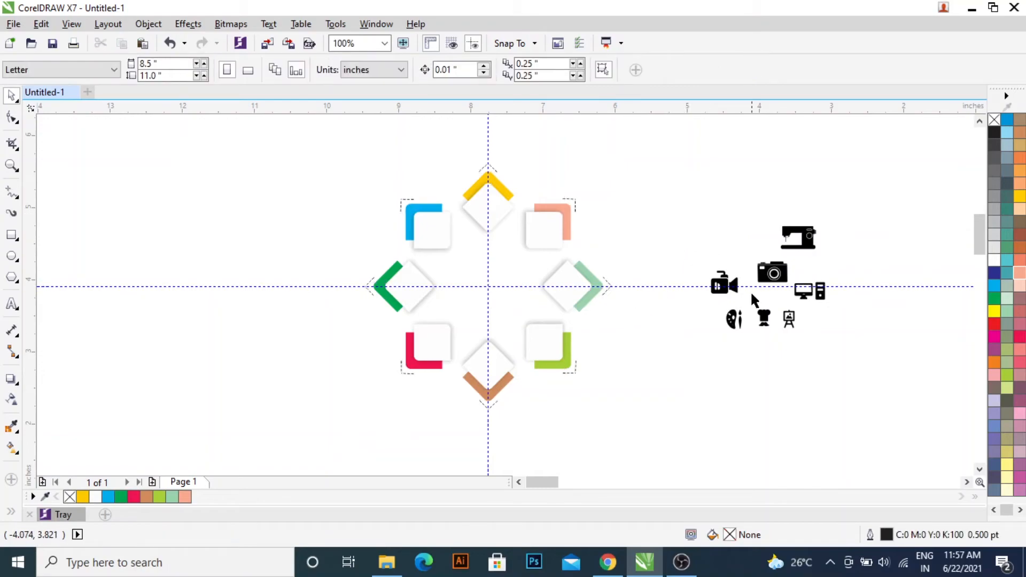
Step: Try to centre the video camera icon on the white square of the top yellow-cornered tile
{"action": "left_click", "coordinate": [724, 283]}
{"action": "scroll", "coordinate": [725, 283], "scroll_direction": "up", "scroll_amount": 1}
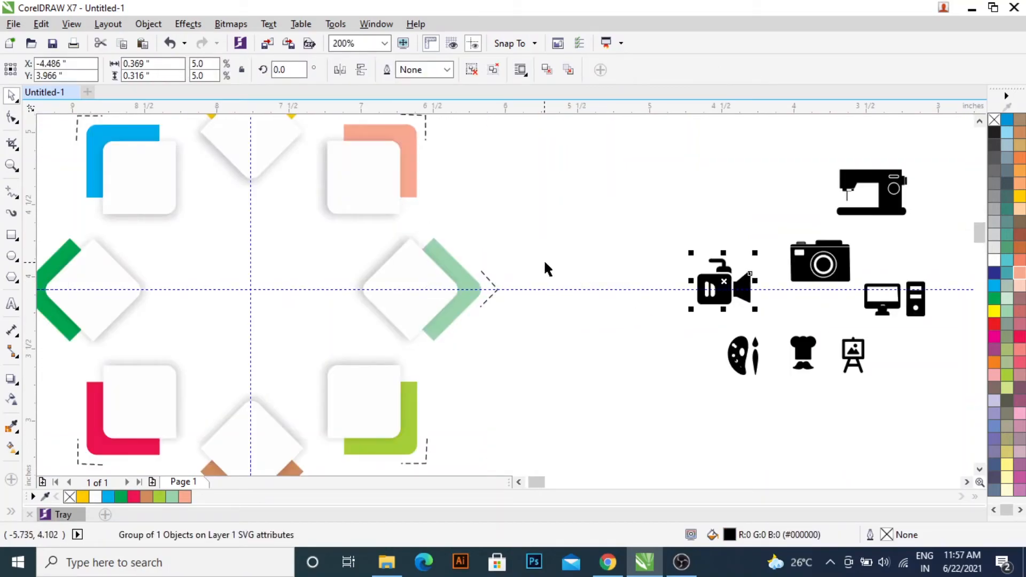
{"action": "scroll", "coordinate": [547, 260], "scroll_direction": "down", "scroll_amount": 1}
{"action": "left_click", "coordinate": [409, 194], "text": "shift"}
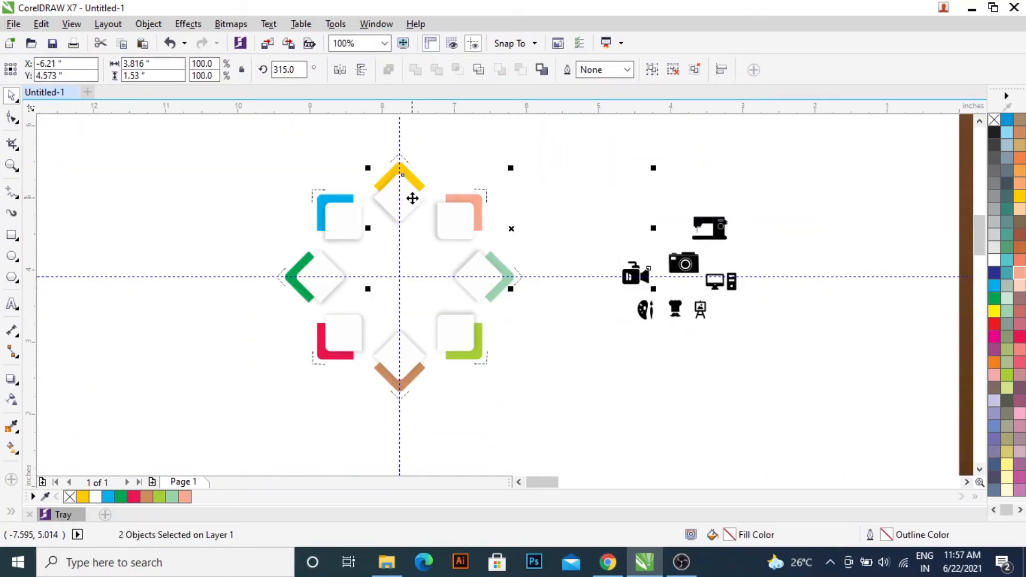
{"action": "key", "text": "c"}
{"action": "key", "text": "e"}
{"action": "scroll", "coordinate": [401, 198], "scroll_direction": "up", "scroll_amount": 1}
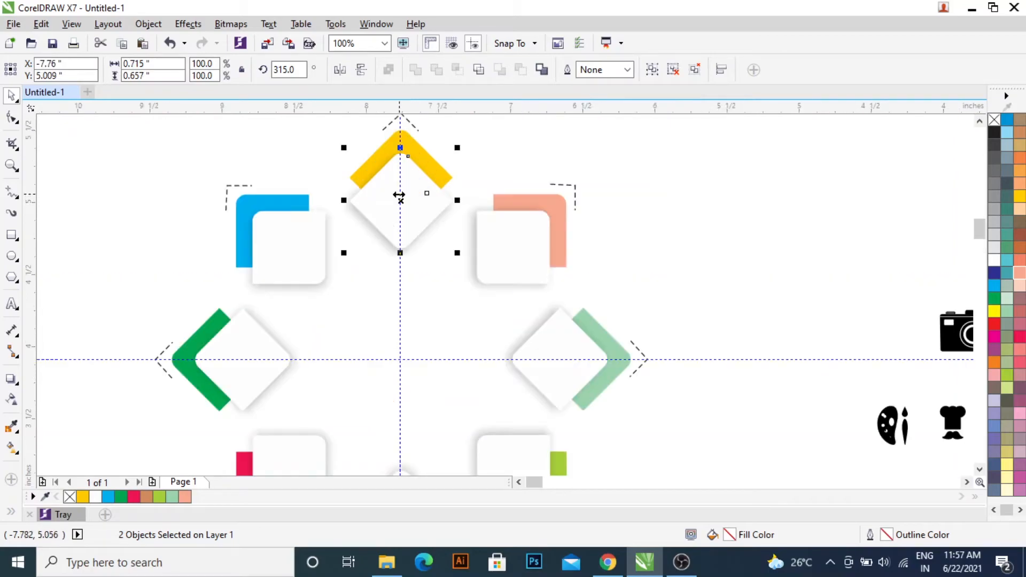
{"action": "scroll", "coordinate": [411, 206], "scroll_direction": "down", "scroll_amount": 1}
{"action": "left_click", "coordinate": [485, 151]}
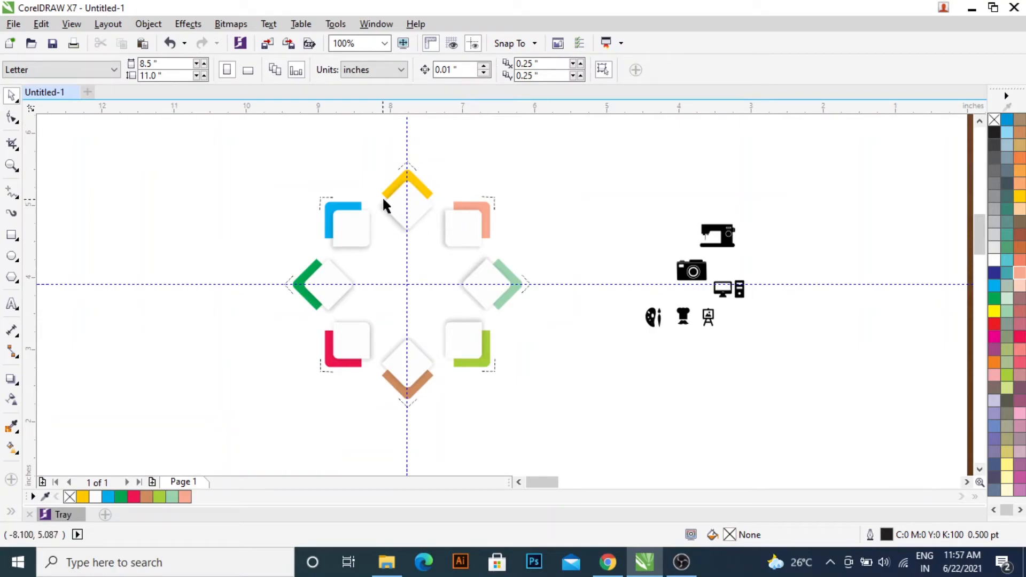
{"action": "key", "text": "ctrl+z"}
{"action": "key", "text": "ctrl+z"}
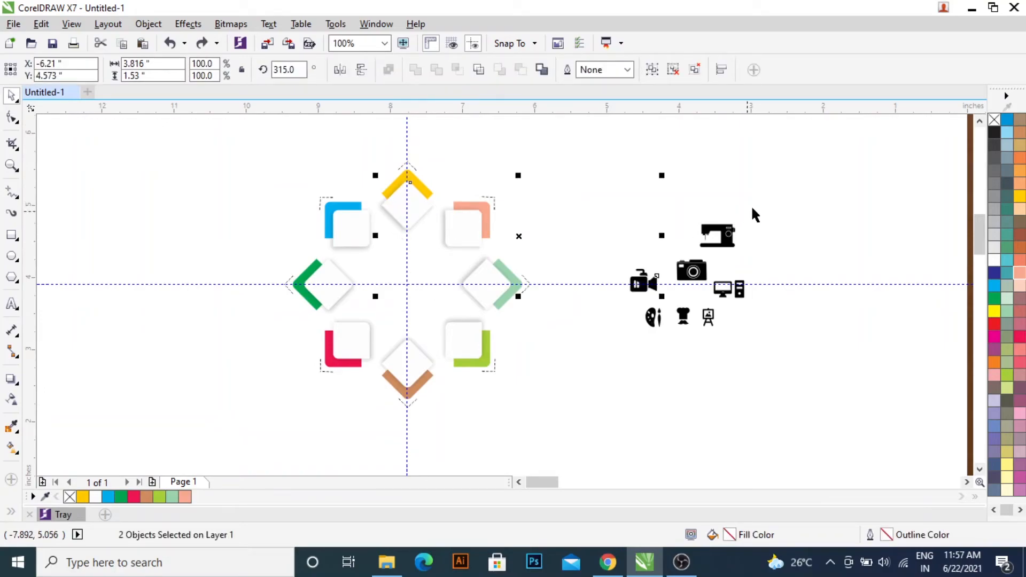
{"action": "left_click", "coordinate": [826, 171]}
{"action": "left_click_drag", "start_coordinate": [827, 173], "coordinate": [581, 372]}
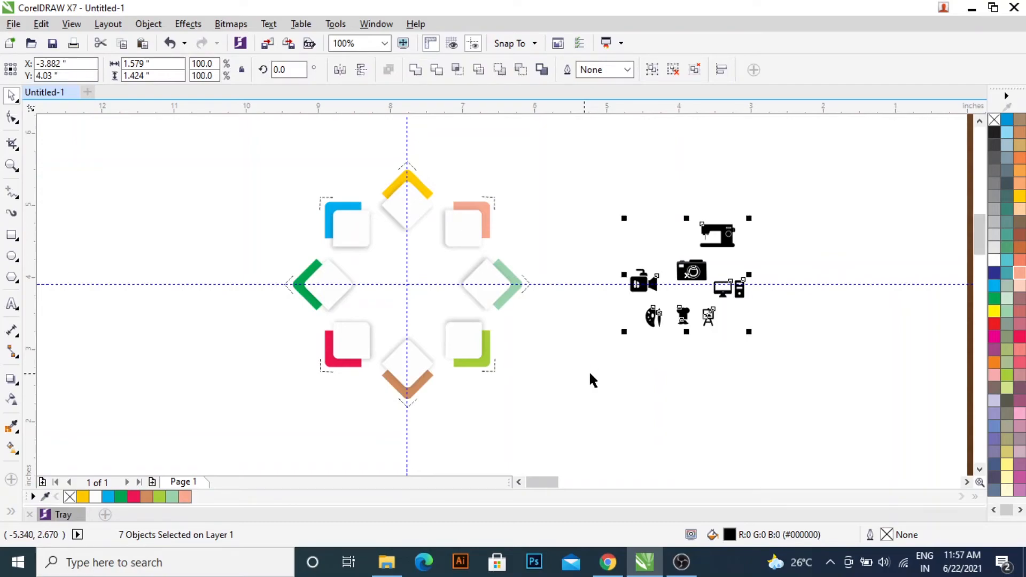
{"action": "left_click", "coordinate": [631, 165]}
Step: Centre the video camera icon horizontally and vertically on the white square of the top yellow-cornered tile
{"action": "left_click", "coordinate": [646, 281]}
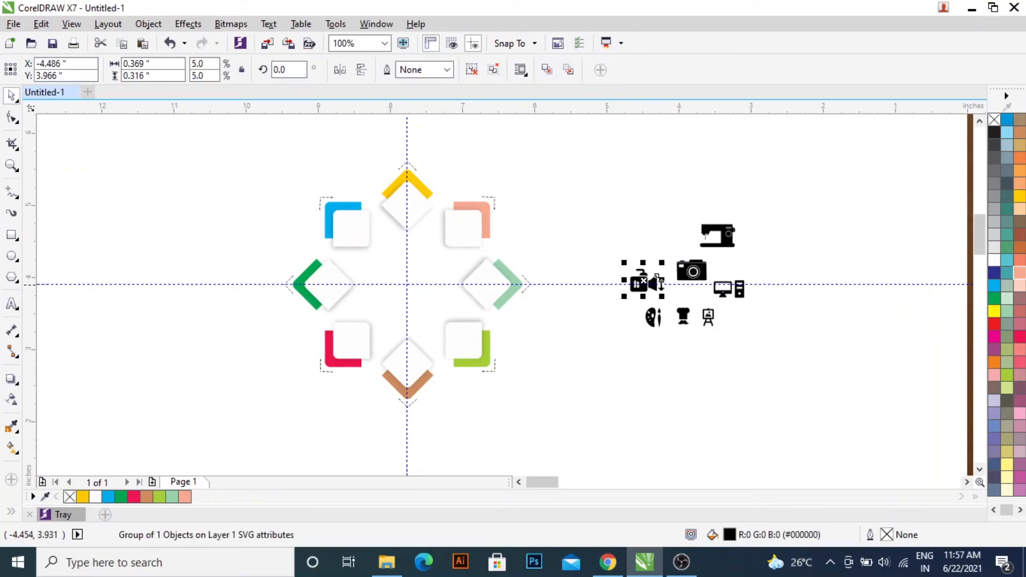
{"action": "left_click", "coordinate": [389, 197], "text": "shift"}
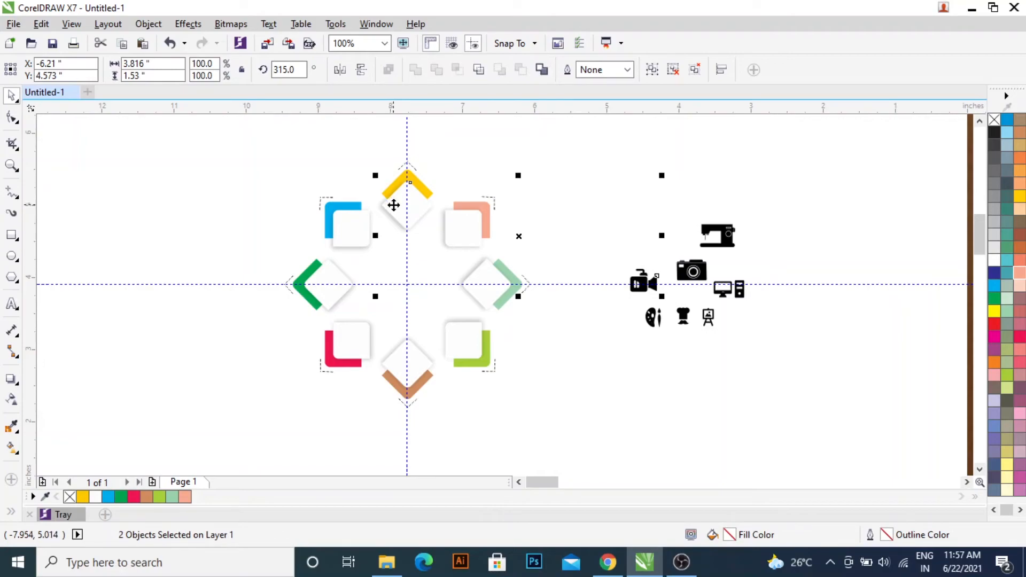
{"action": "key", "text": "c"}
{"action": "key", "text": "e"}
{"action": "left_click", "coordinate": [585, 215]}
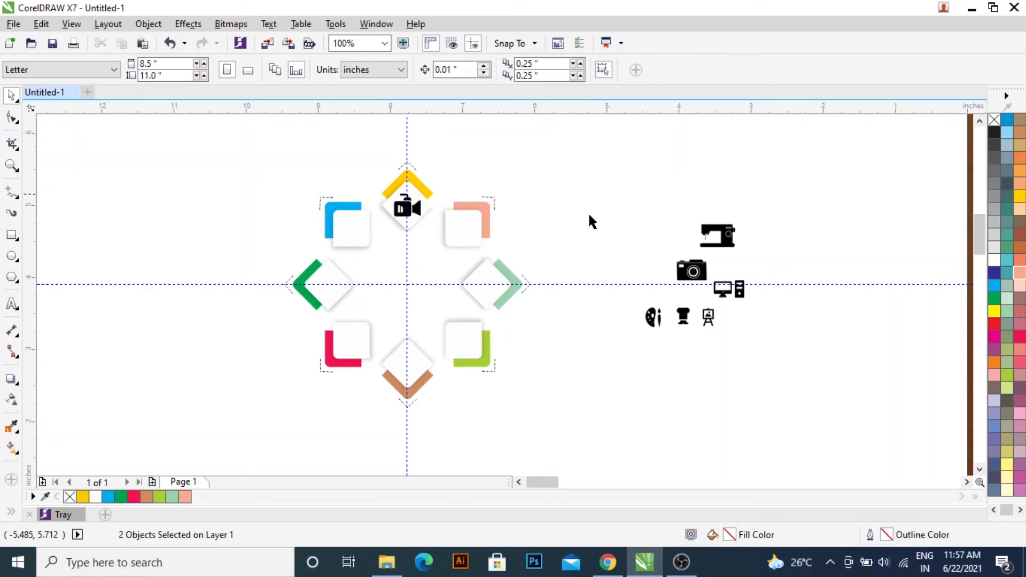
Step: Centre the sewing machine icon horizontally and vertically on the white square of the salmon-cornered tile
{"action": "left_click", "coordinate": [730, 233]}
{"action": "left_click", "coordinate": [465, 224], "text": "shift"}
{"action": "key", "text": "c"}
{"action": "key", "text": "e"}
{"action": "left_click", "coordinate": [645, 206]}
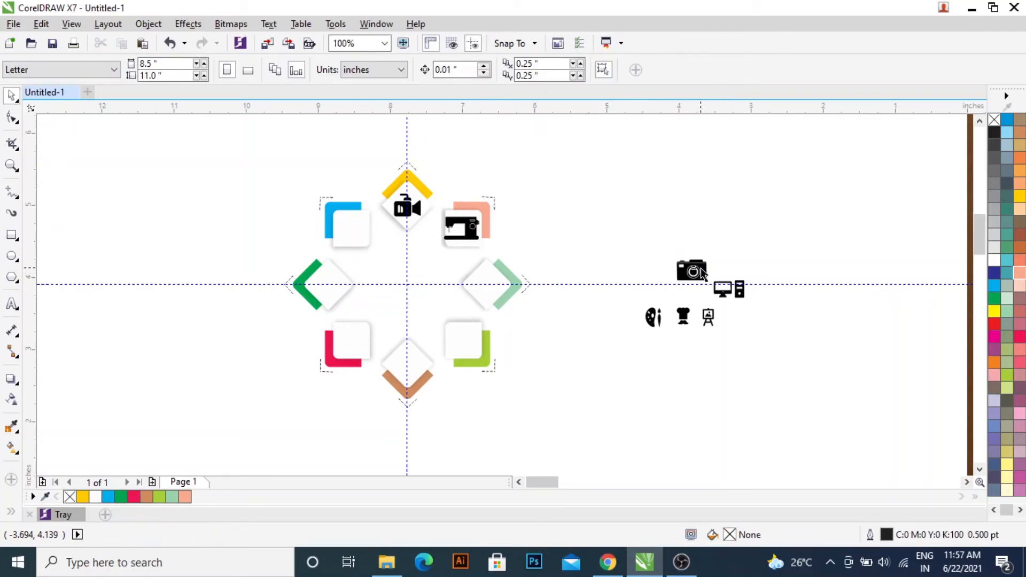
Step: Centre the photo camera icon horizontally and vertically on the white square of the pale green tile
{"action": "left_click", "coordinate": [700, 271]}
{"action": "left_click", "coordinate": [487, 278], "text": "shift"}
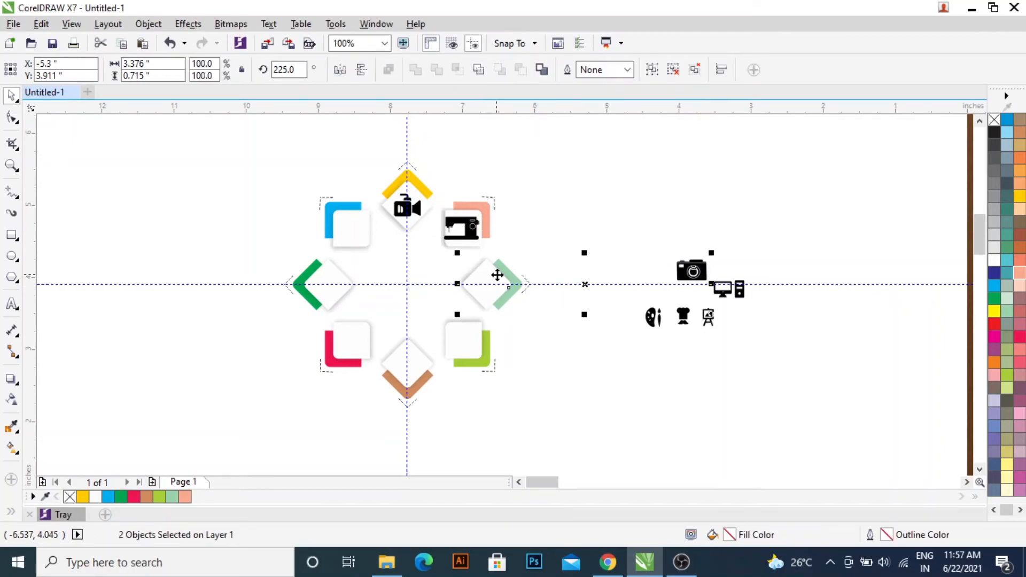
{"action": "key", "text": "c"}
{"action": "key", "text": "e"}
Step: Centre the palette icon on the cyan and lime tiles, the computer on green, the easel on crimson and the chef hat on brown
{"action": "left_click", "coordinate": [687, 324]}
{"action": "left_click", "coordinate": [654, 317]}
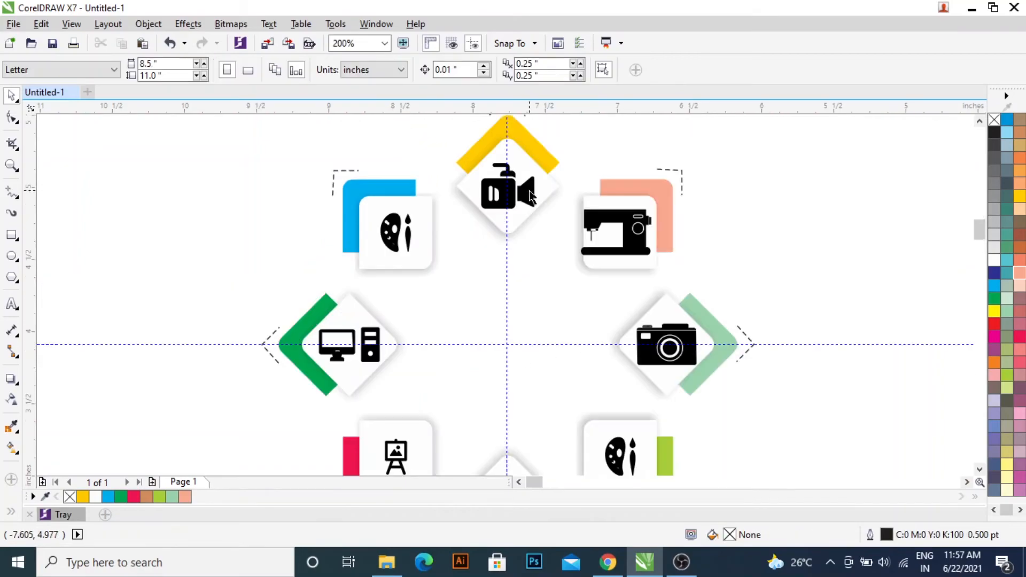
Step: Shrink the video camera icon to about 0.25 × 0.22 in and the sewing machine icon to about 0.37 × 0.22 in
{"action": "left_click", "coordinate": [526, 197]}
{"action": "scroll", "coordinate": [527, 197], "scroll_direction": "up", "scroll_amount": 1}
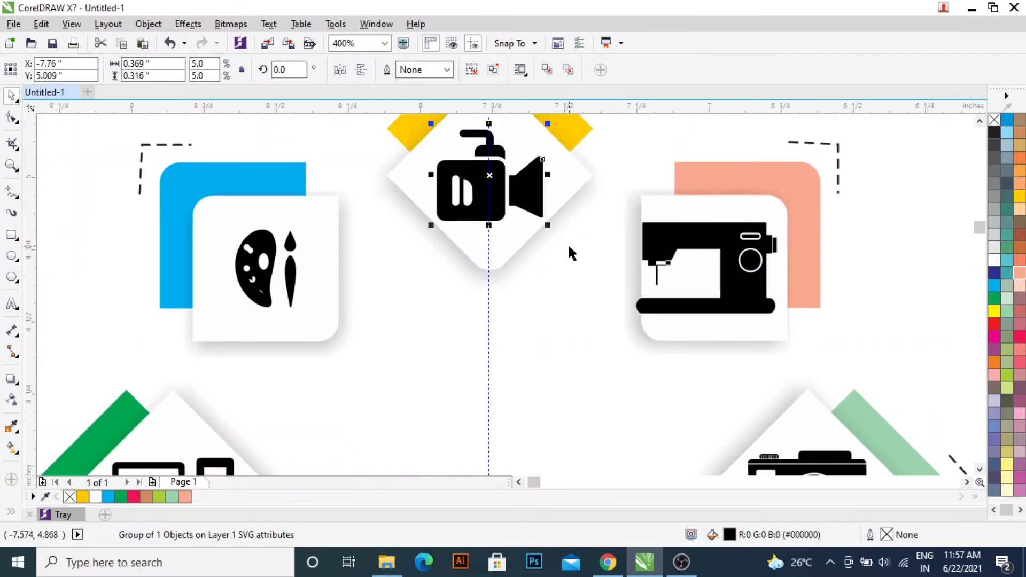
{"action": "left_click_drag", "start_coordinate": [547, 226], "coordinate": [530, 220]}
{"action": "scroll", "coordinate": [544, 241], "scroll_direction": "down", "scroll_amount": 1}
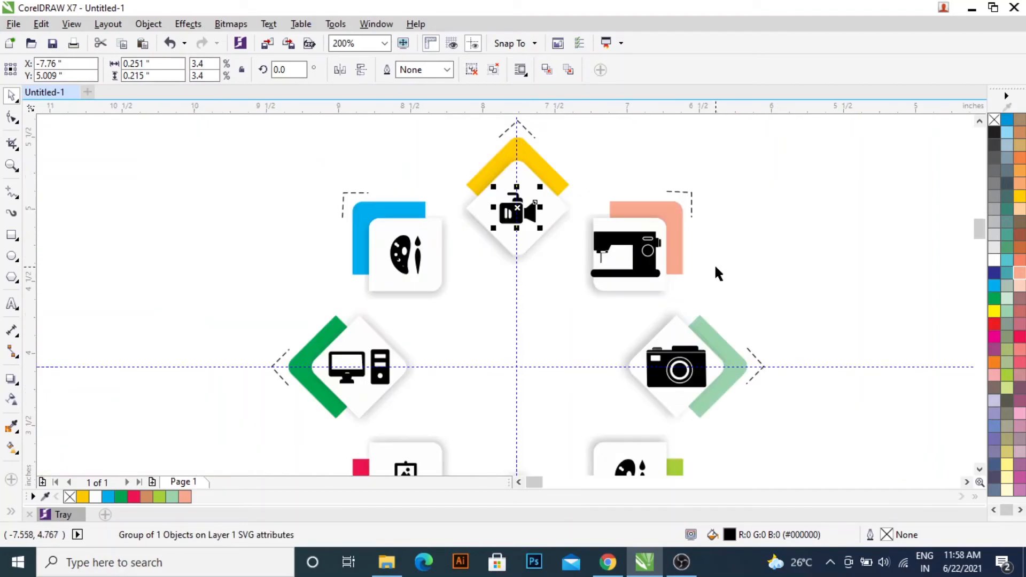
{"action": "left_click", "coordinate": [647, 243]}
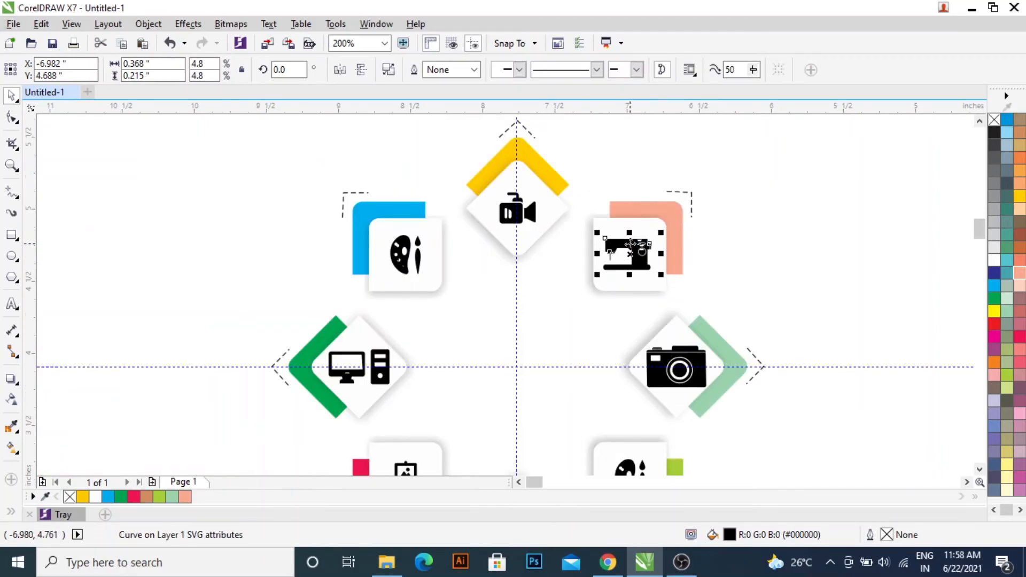
Step: Shrink the photo camera icon to fit inside its tile and the computer icon to about 0.29 × 0.17 in
{"action": "left_click", "coordinate": [693, 379]}
{"action": "scroll", "coordinate": [693, 380], "scroll_direction": "up", "scroll_amount": 1}
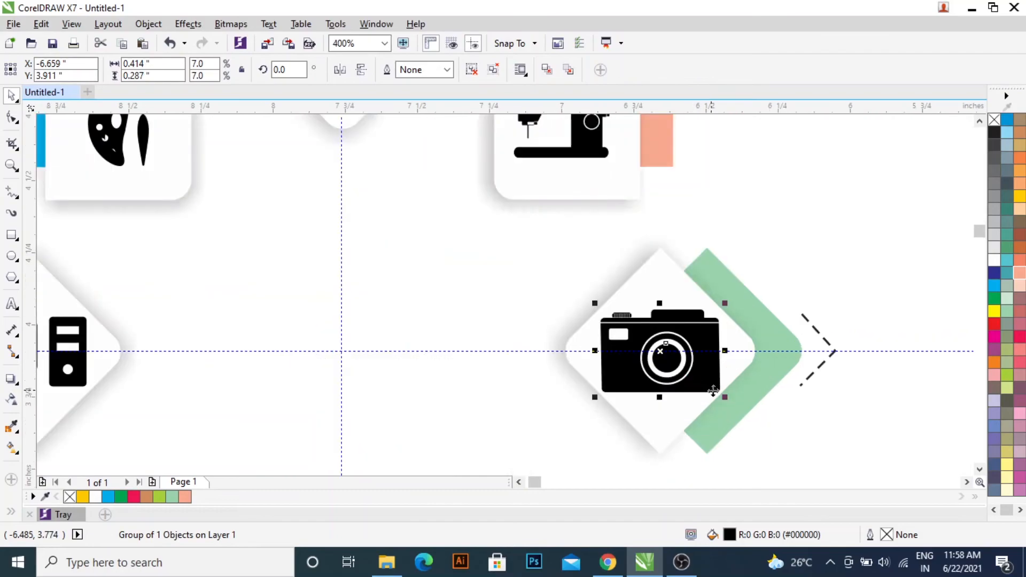
{"action": "left_click_drag", "start_coordinate": [722, 394], "coordinate": [705, 392]}
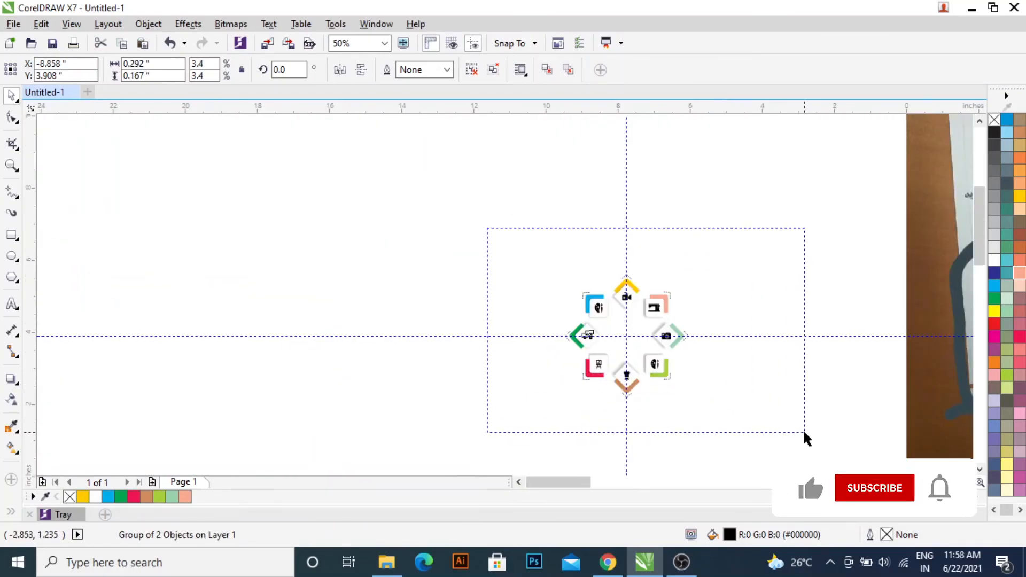
Step: Group all the tiles and icons and enlarge the group from its centre to about 4.89 × 4.89 in
{"action": "left_click_drag", "start_coordinate": [803, 429], "coordinate": [717, 414]}
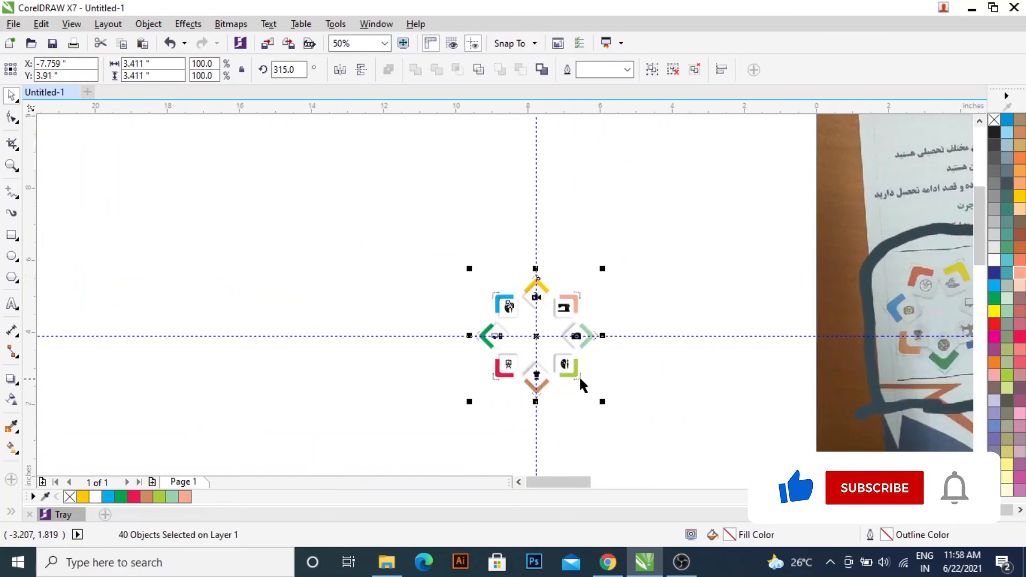
{"action": "key", "text": "ctrl+g"}
{"action": "left_click_drag", "start_coordinate": [603, 403], "coordinate": [631, 430]}
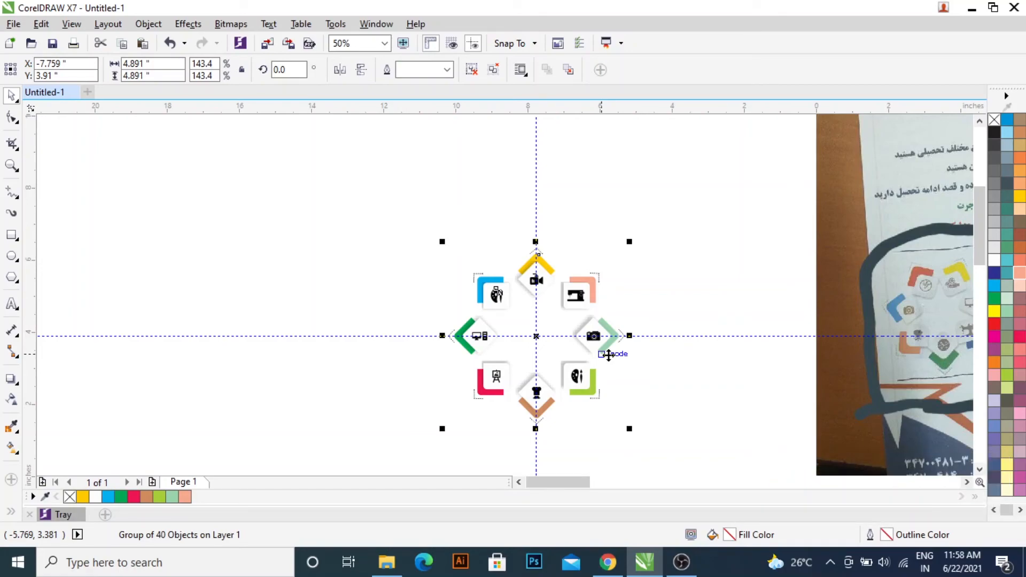
Step: Fit the grouped emblem to the view and examine it in a full-screen preview
{"action": "scroll", "coordinate": [623, 353], "scroll_direction": "right", "scroll_amount": 3}
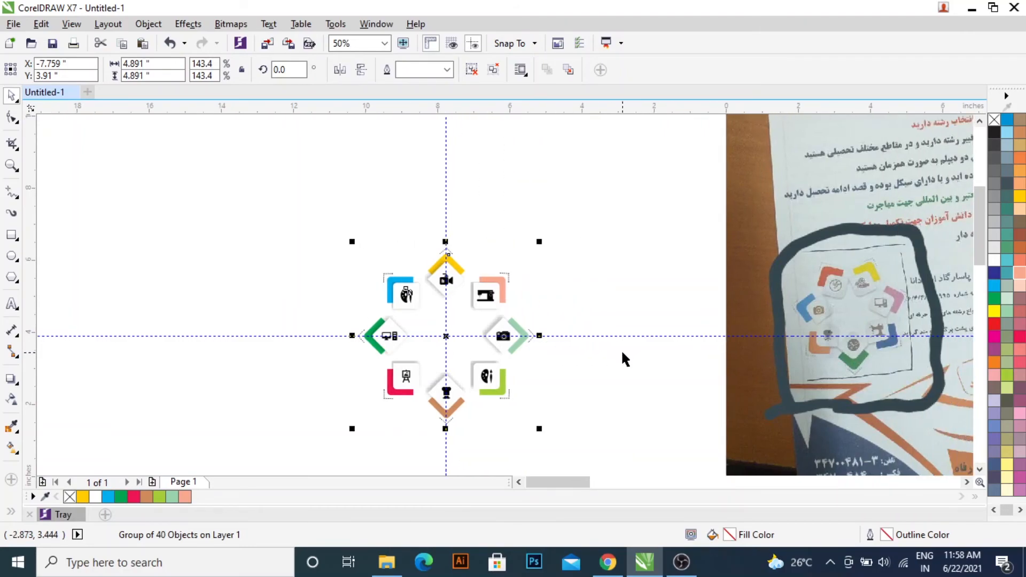
{"action": "key", "text": "shift+F2"}
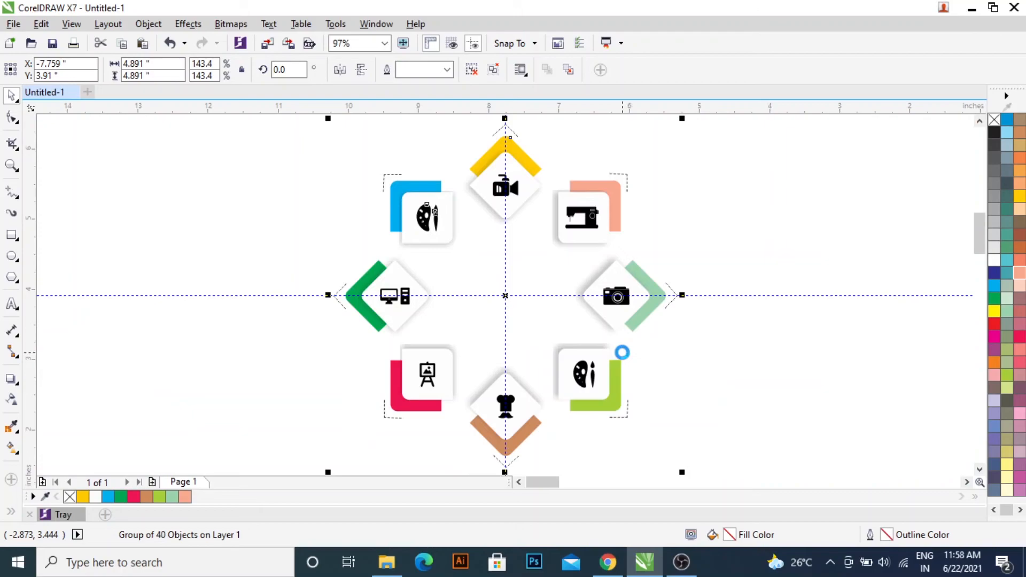
{"action": "key", "text": "F9"}
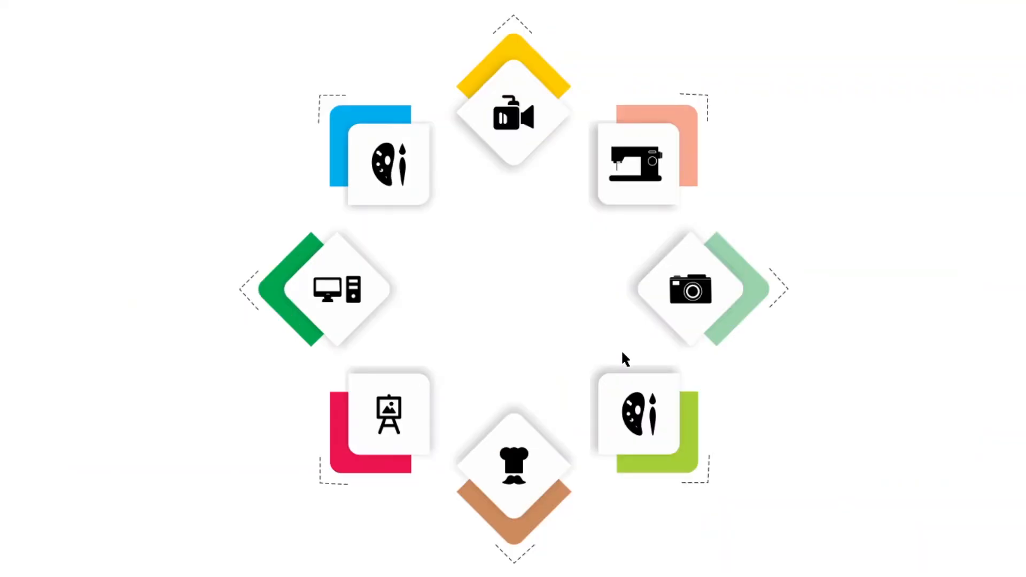